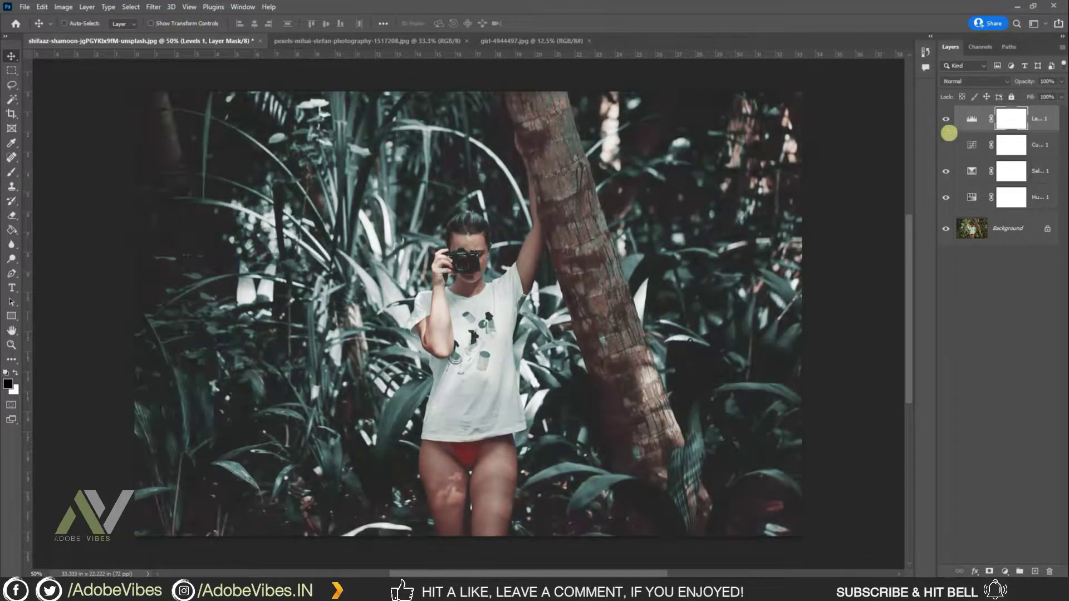
Step: Hide the Levels adjustment and select the Curves and Hue/Saturation layers to compare the grade
left_click(946, 119)
left_click(1039, 146)
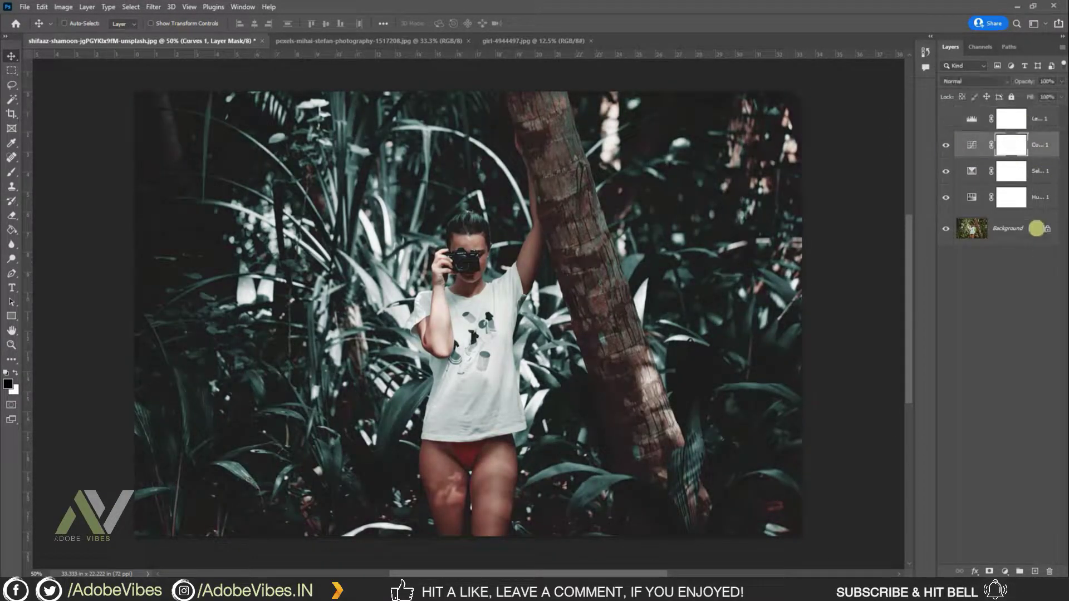
left_click(1031, 199)
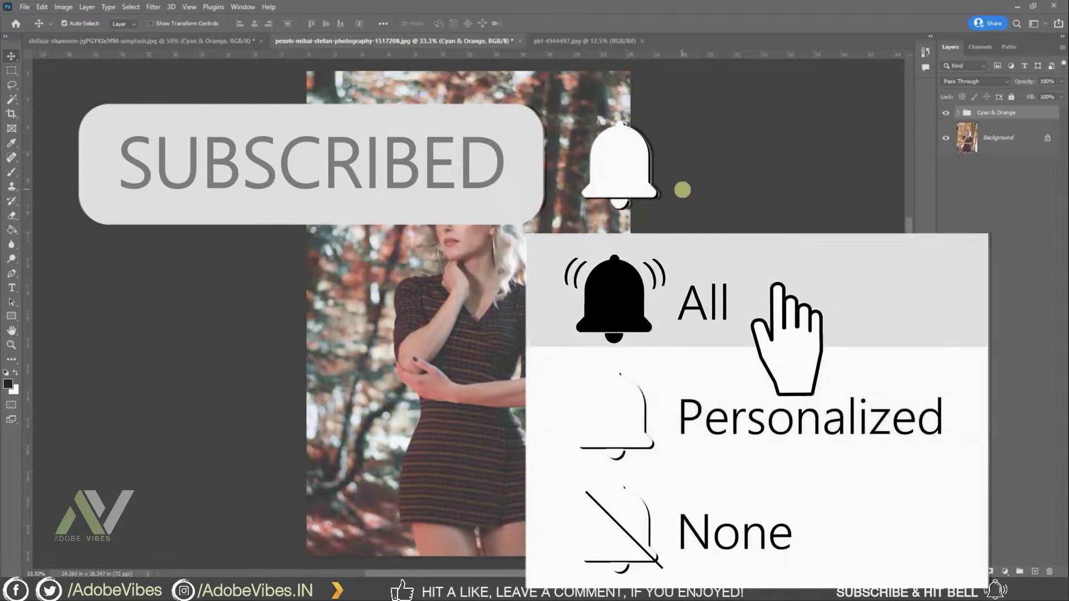
Step: Preview the look on the autumn and leaf portraits, ending with the autumn photo fit on screen
key("ctrl+plus")
scroll(682, 190, "up", 1)
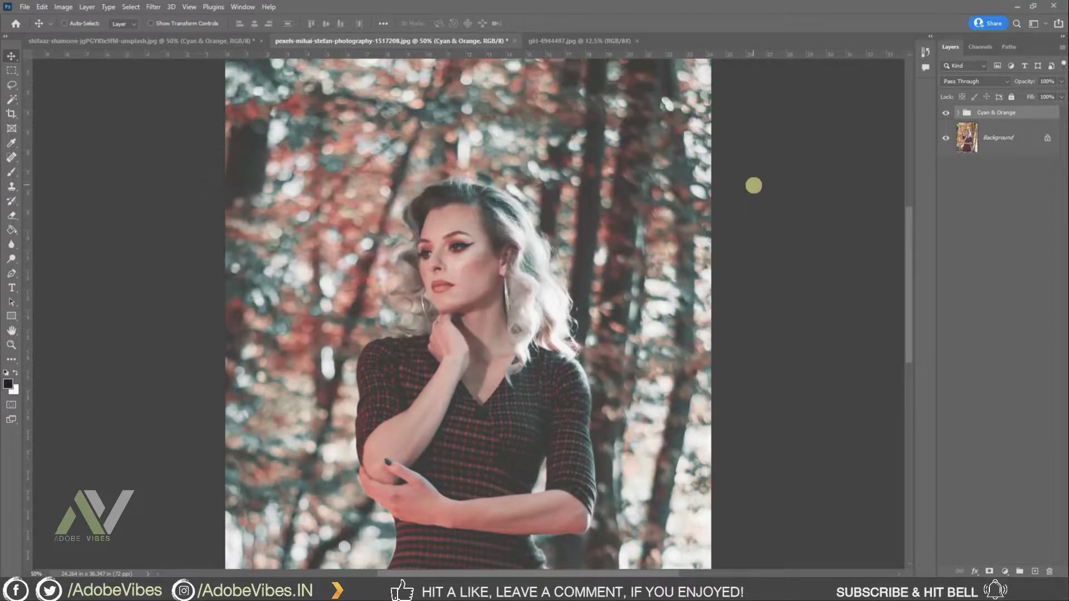
left_click(577, 42)
key("ctrl+plus")
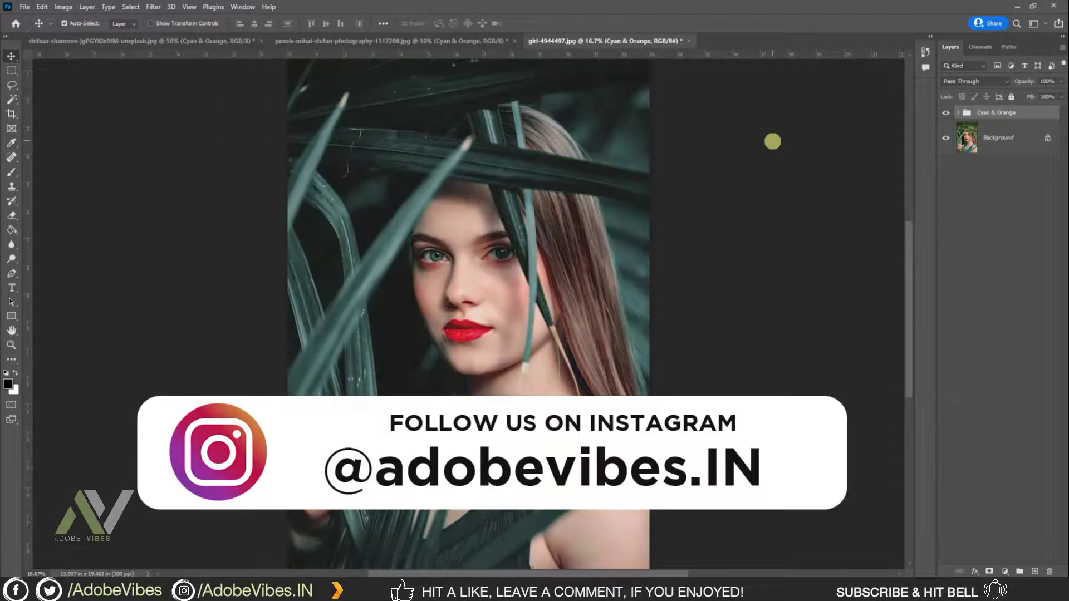
key("ctrl+minus")
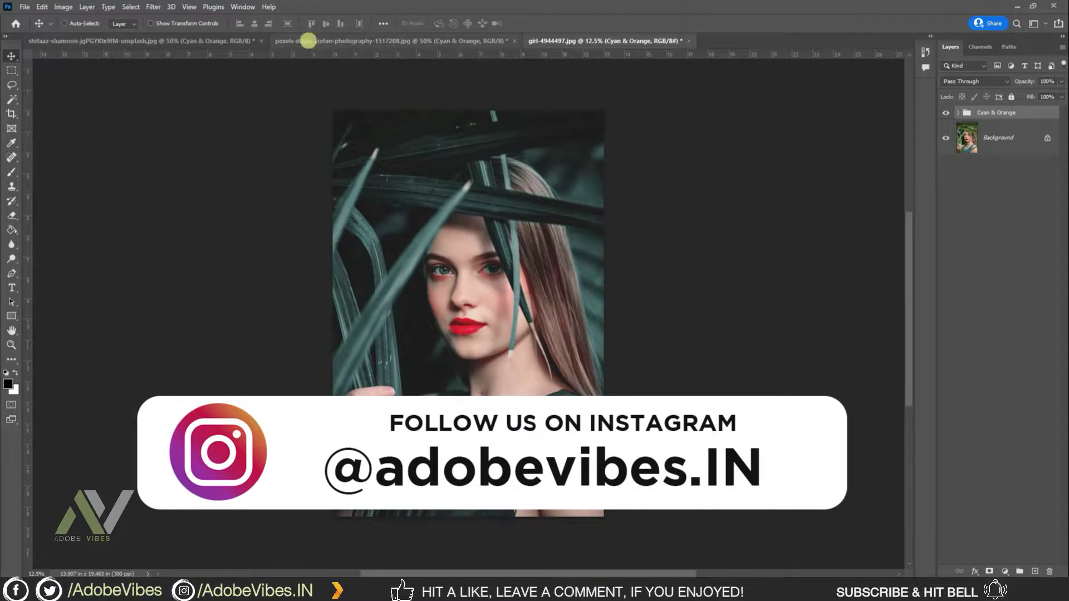
left_click(308, 40)
key("ctrl+0")
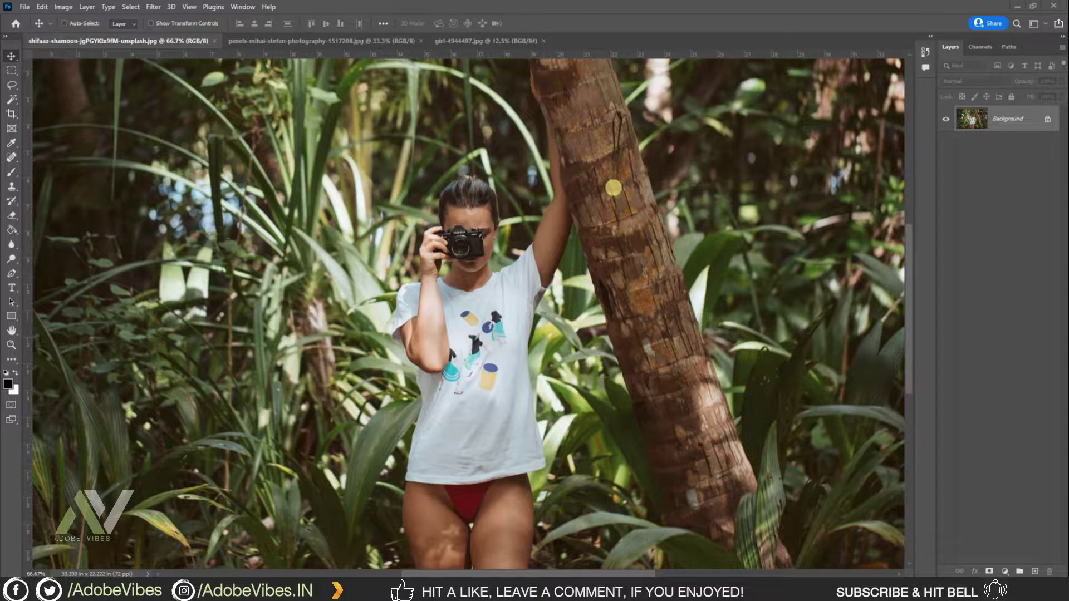
Step: Zoom out to the whole jungle photo and bring up the new adjustment layer list
key("ctrl+minus")
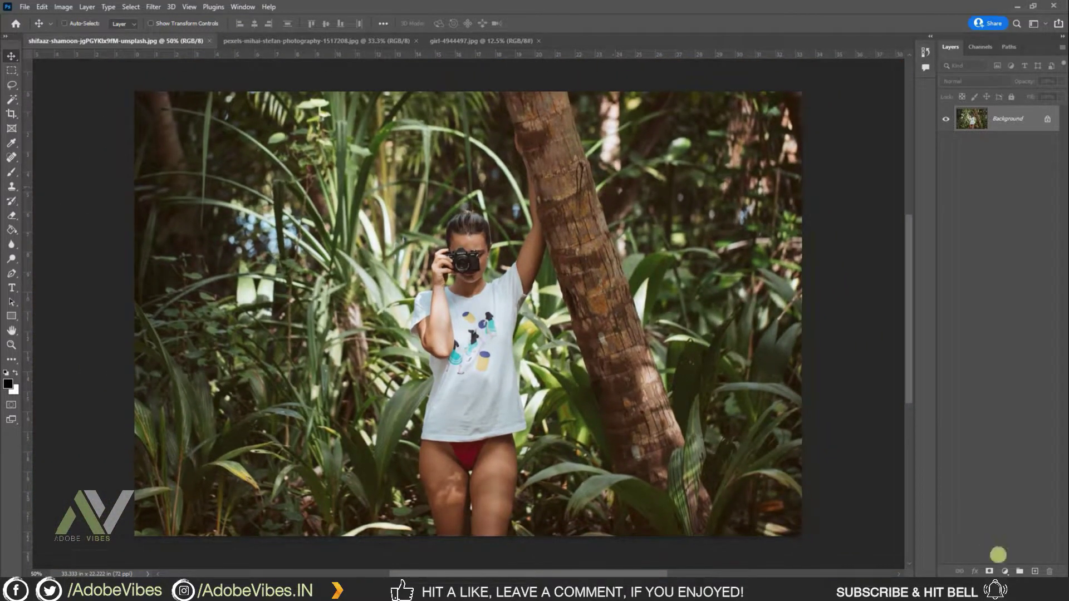
left_click(1005, 570)
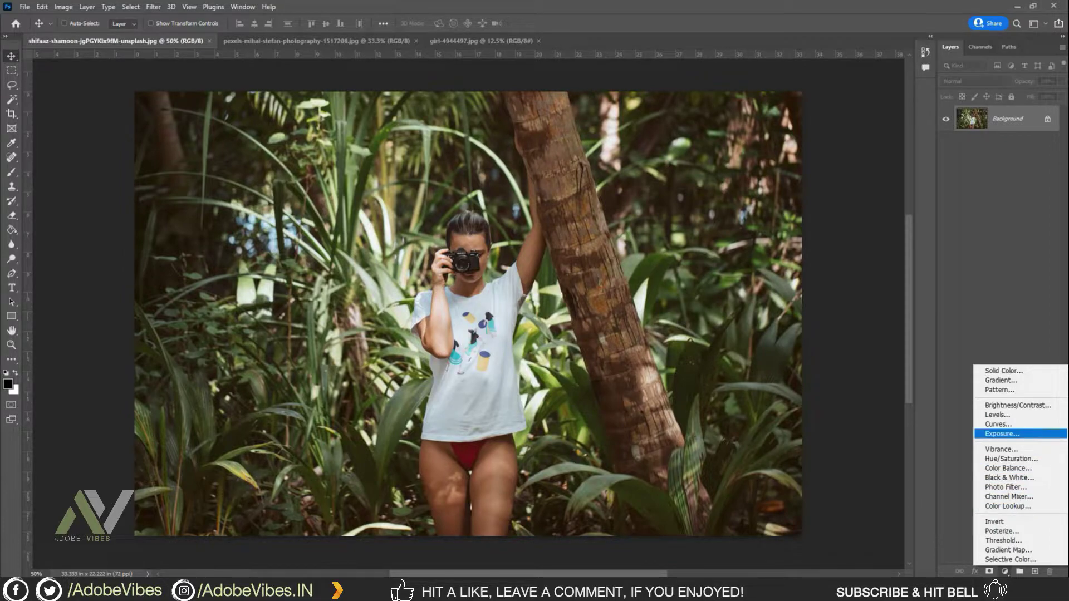
Step: Add a Hue/Saturation layer and fully desaturate its Yellows and Greens ranges
left_click(1010, 458)
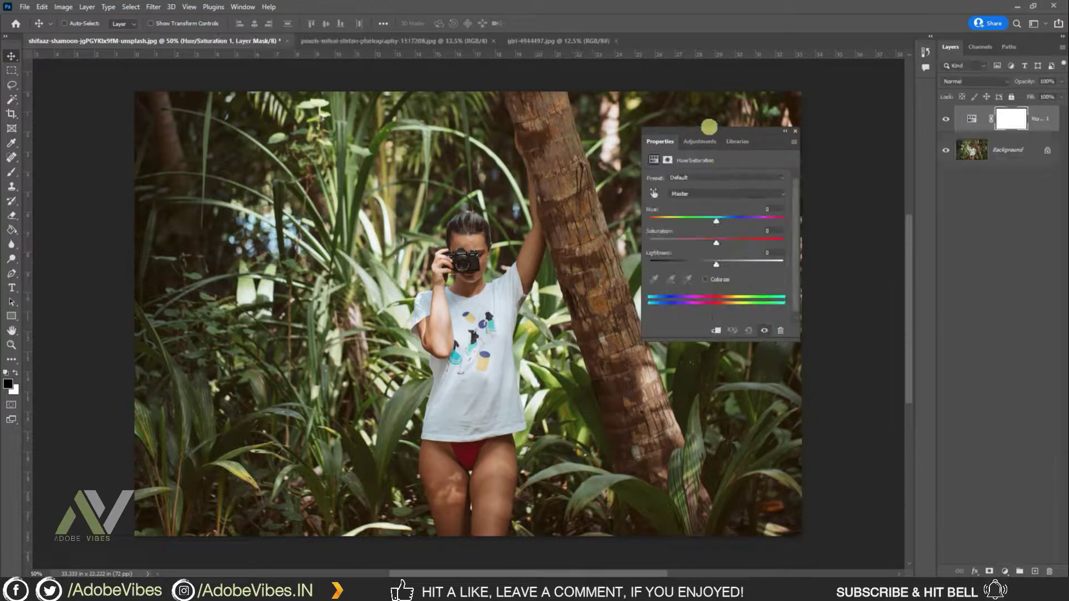
left_click_drag(709, 127, 677, 74)
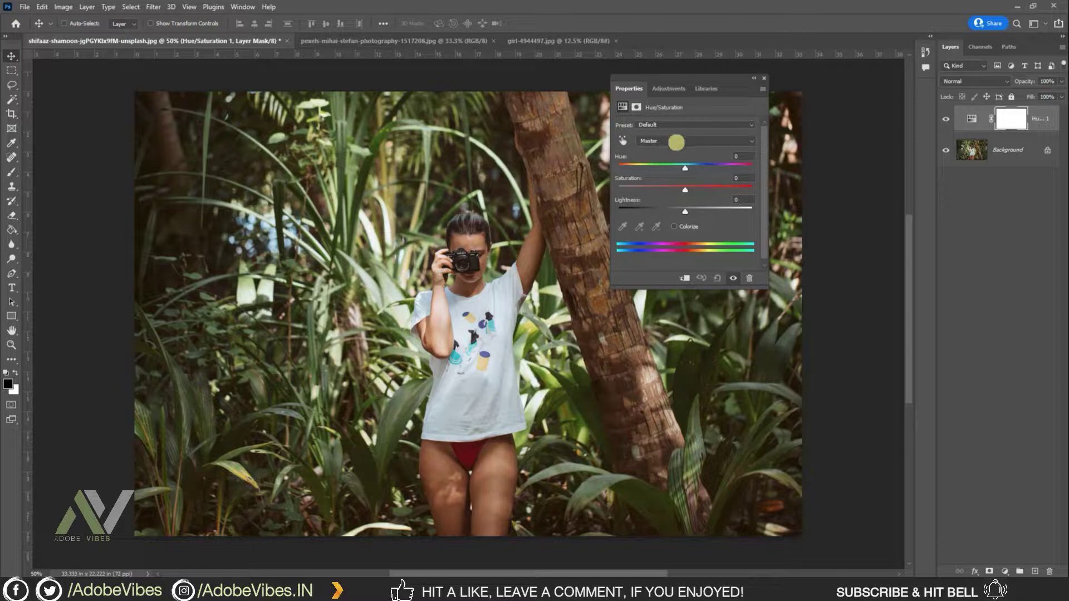
left_click(676, 142)
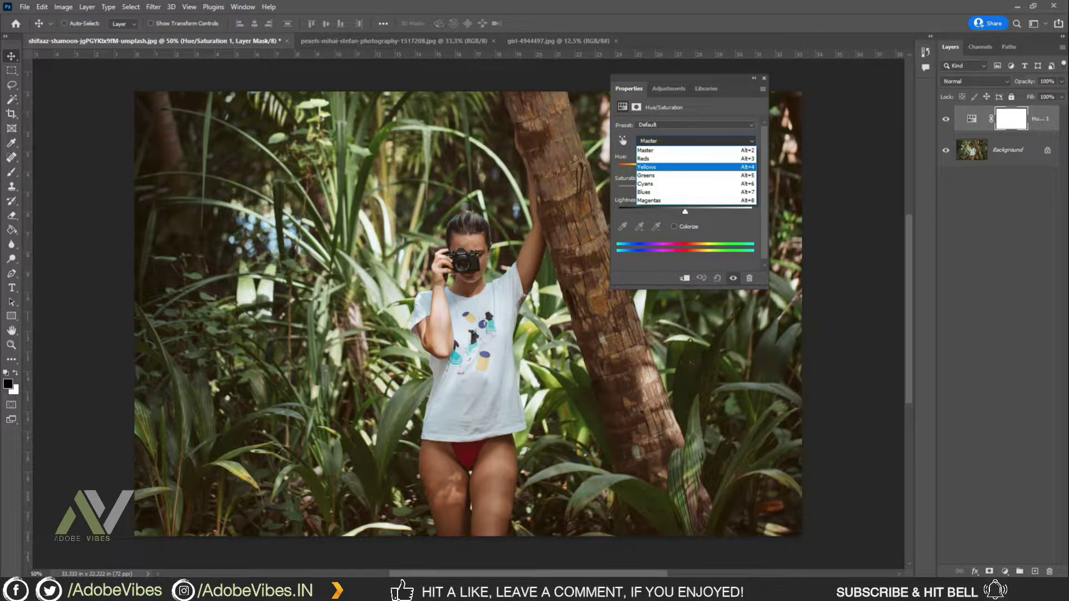
left_click(651, 167)
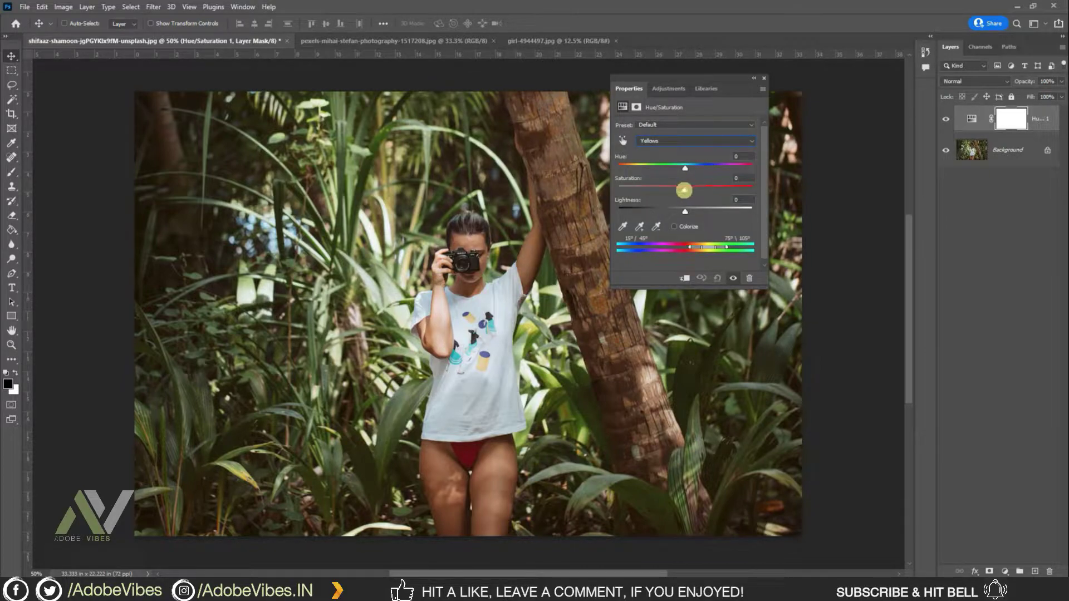
left_click_drag(685, 191, 613, 187)
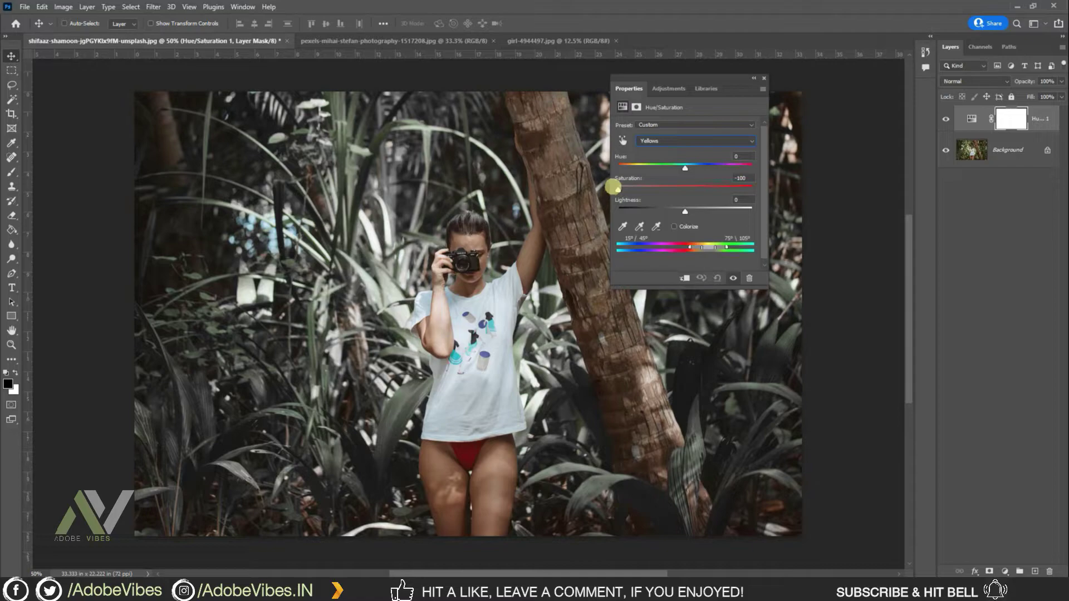
left_click(666, 141)
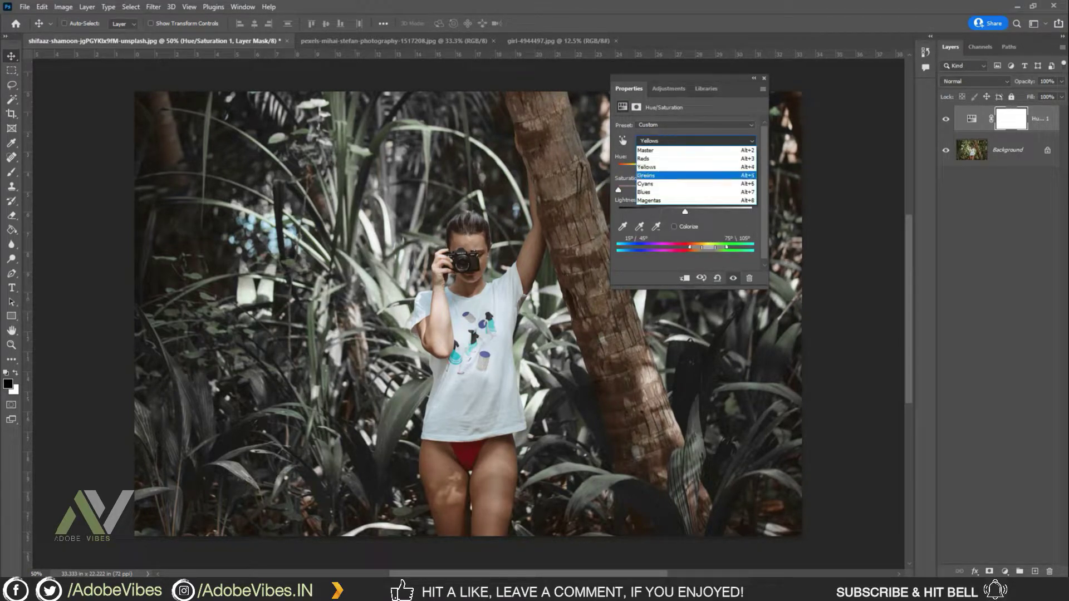
left_click(650, 176)
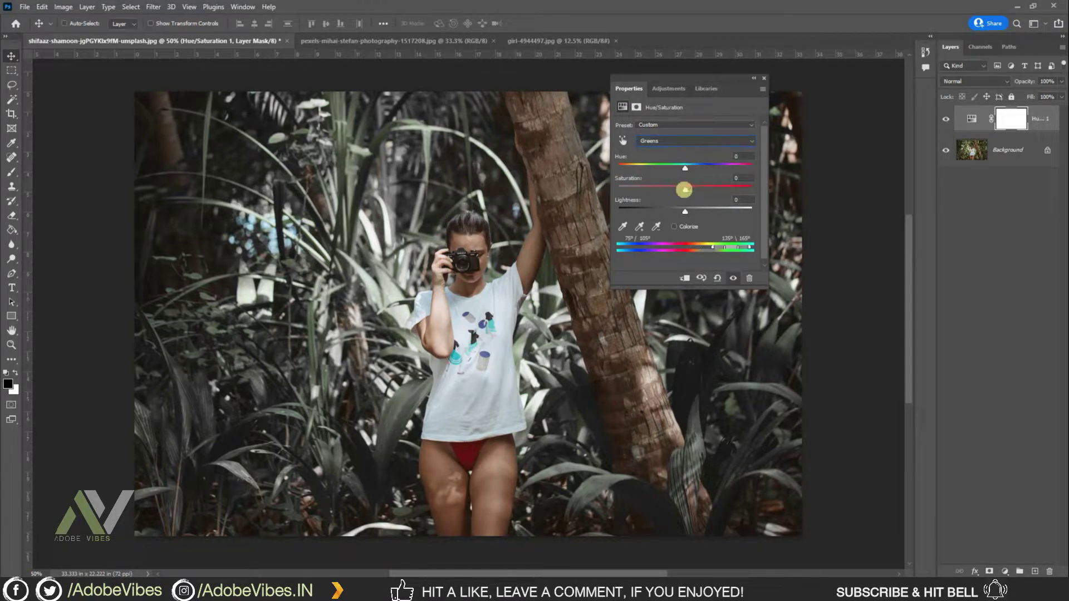
left_click_drag(685, 190, 620, 189)
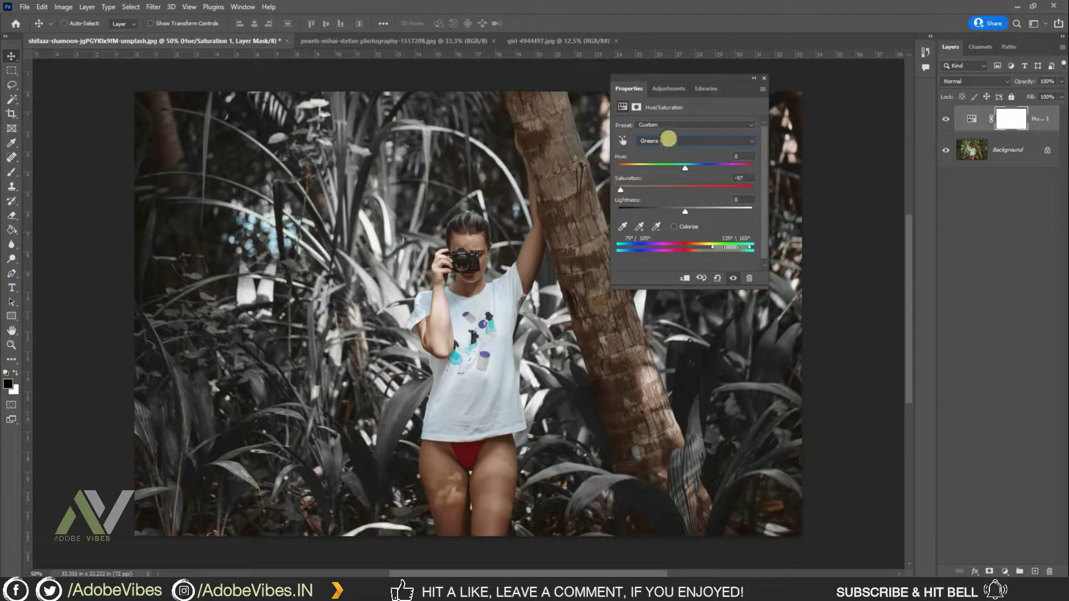
Step: Set Cyans, Blues and Magentas saturation to -100, then close the settings
left_click(669, 139)
left_click(668, 184)
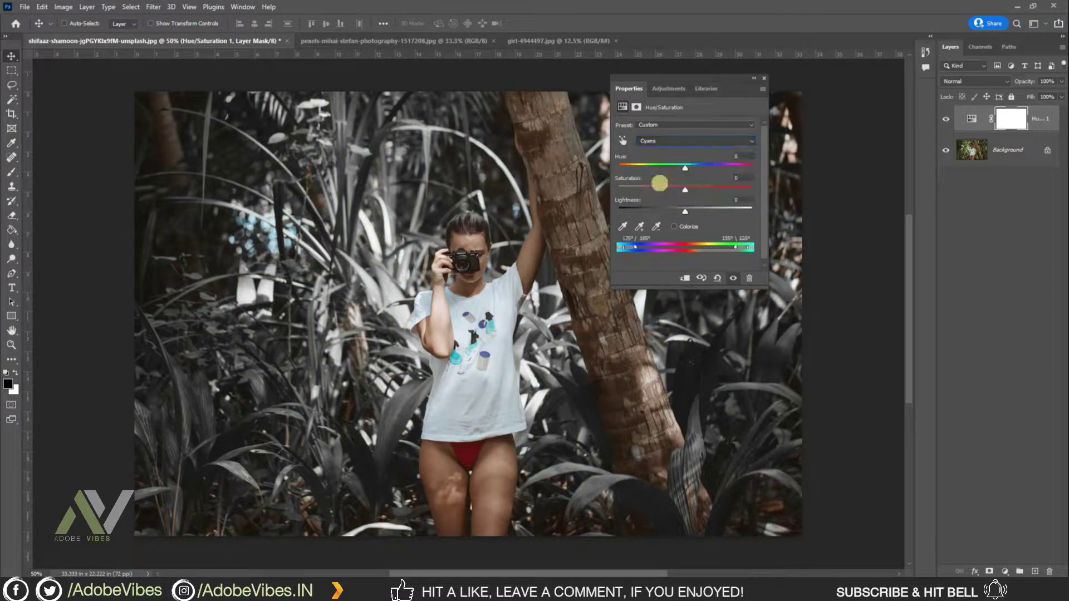
left_click_drag(685, 189, 595, 189)
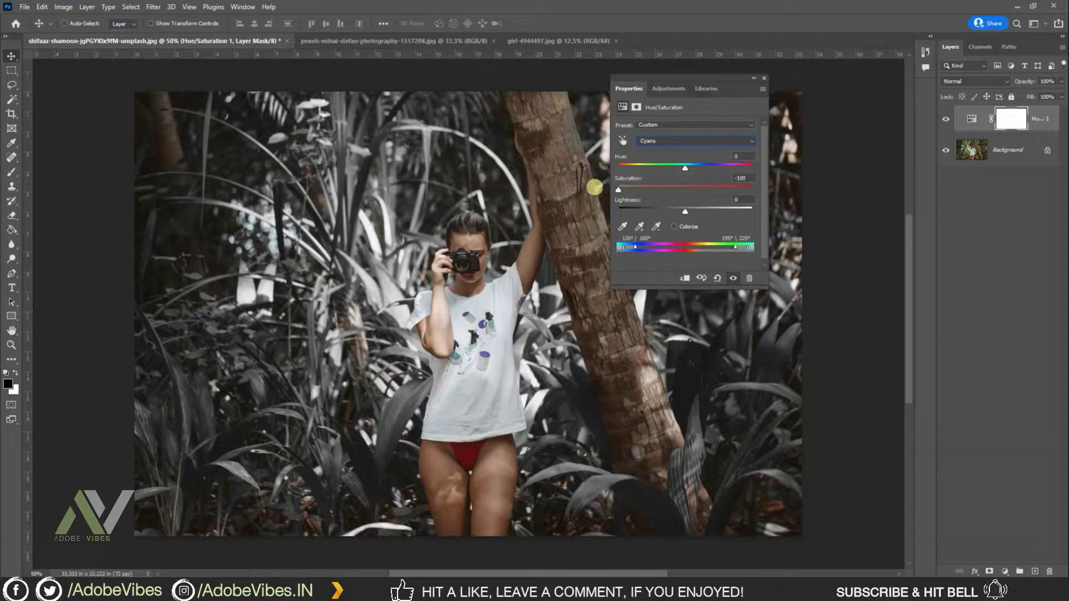
left_click(651, 141)
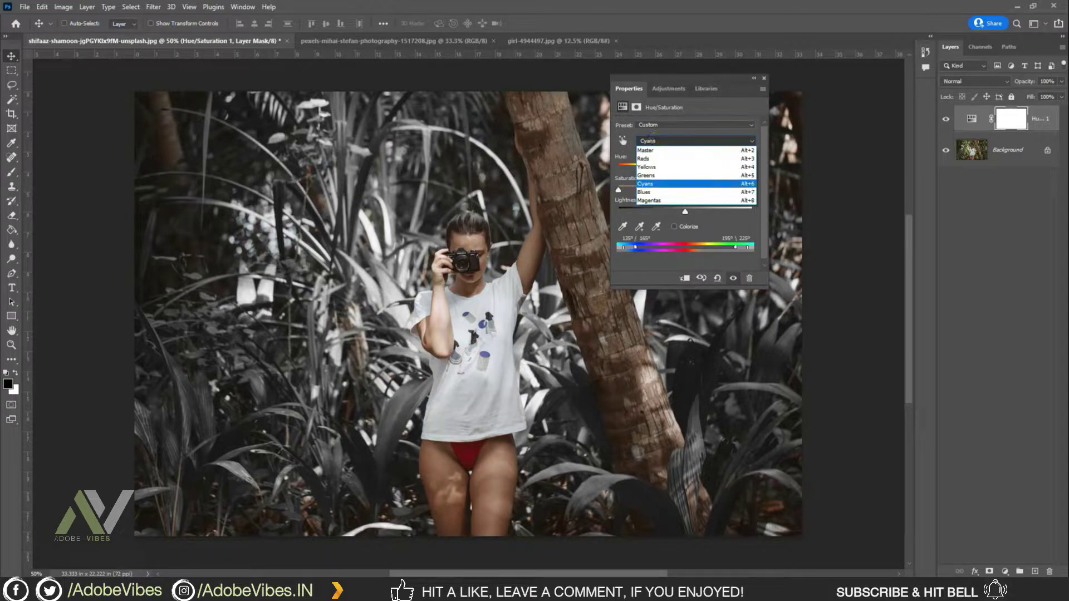
left_click(644, 193)
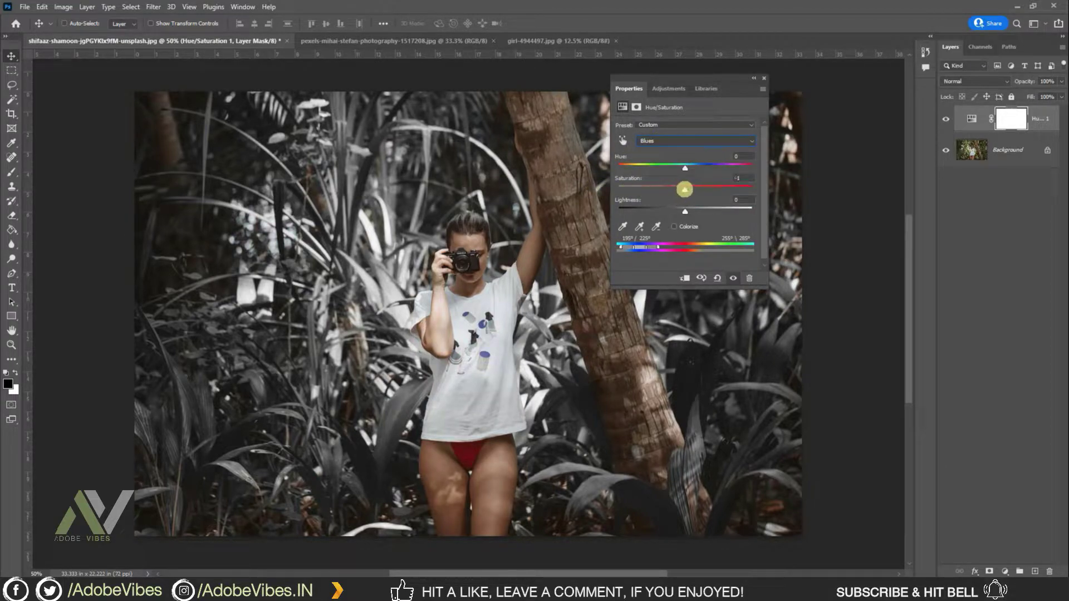
left_click_drag(684, 189, 610, 188)
left_click(668, 141)
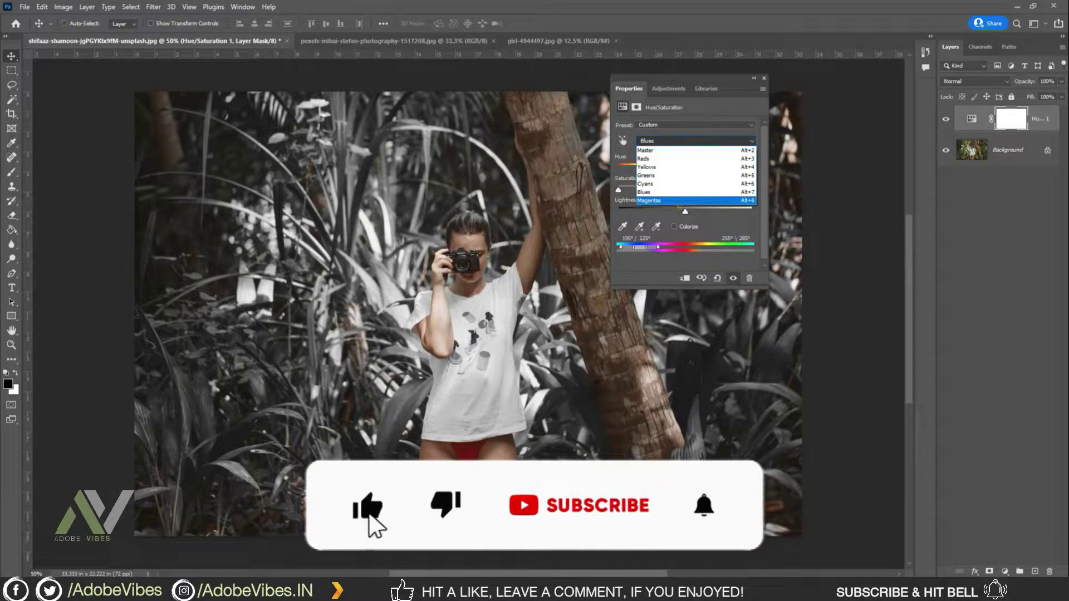
left_click(675, 200)
left_click_drag(686, 190, 616, 190)
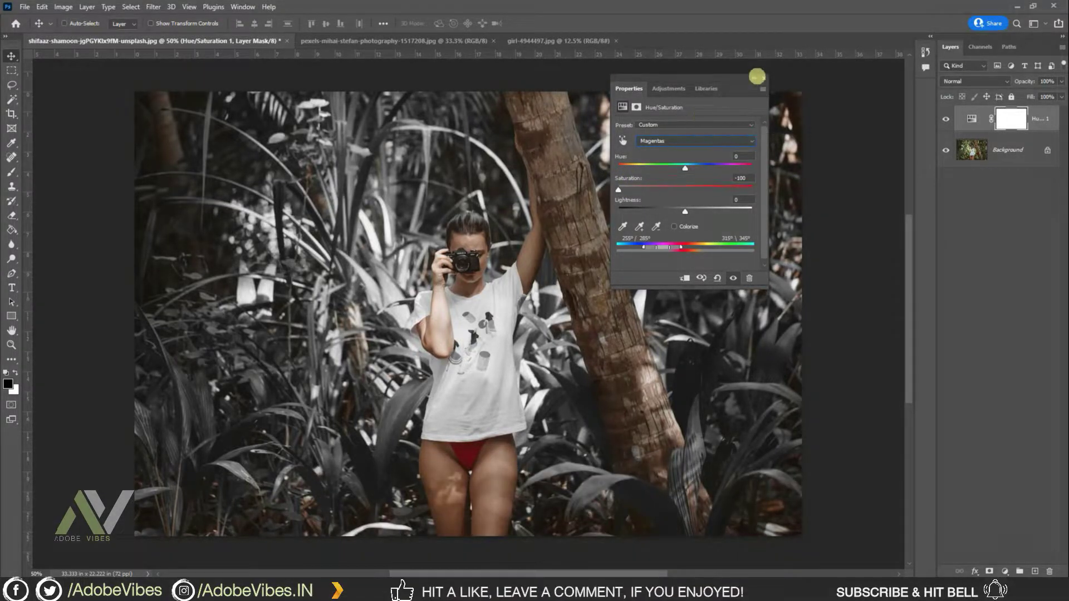
left_click(764, 76)
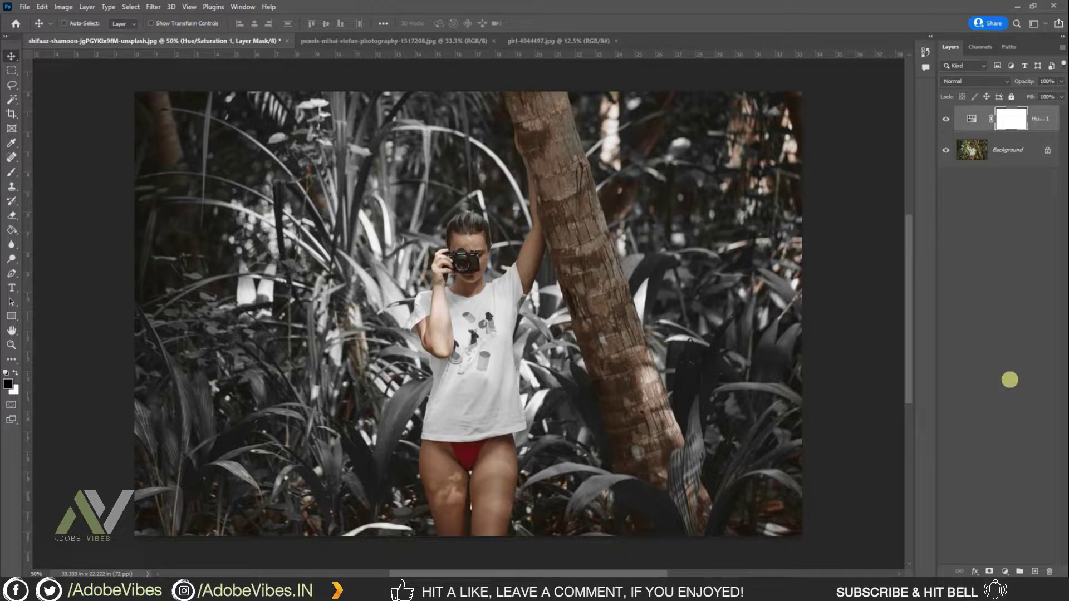
Step: Add a Selective Color layer and reduce the Cyan in the Reds
left_click(1006, 572)
left_click(1009, 566)
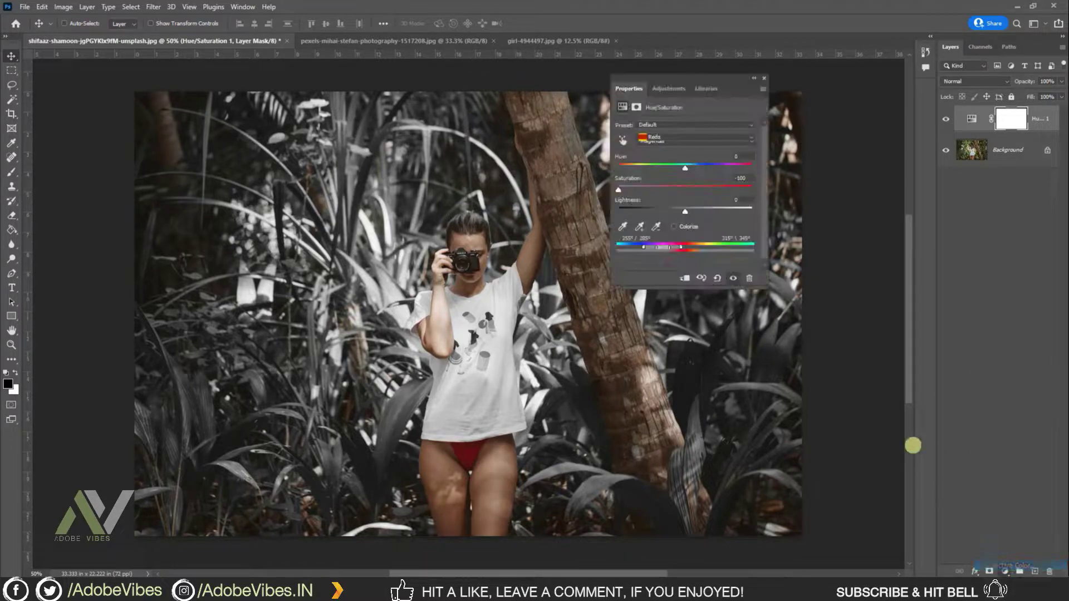
left_click_drag(694, 78, 685, 108)
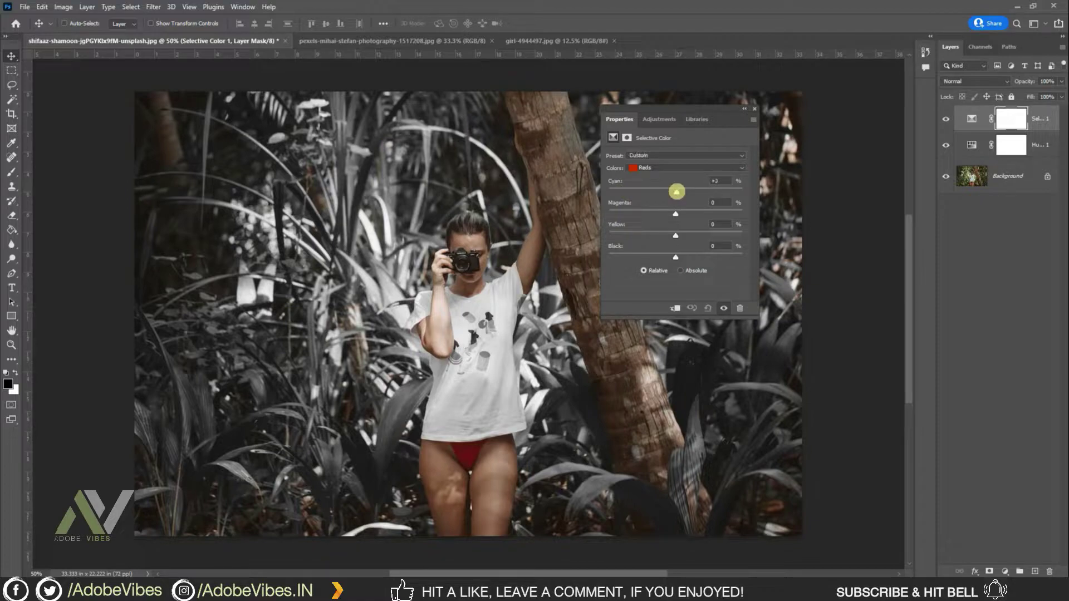
left_click_drag(676, 192, 643, 193)
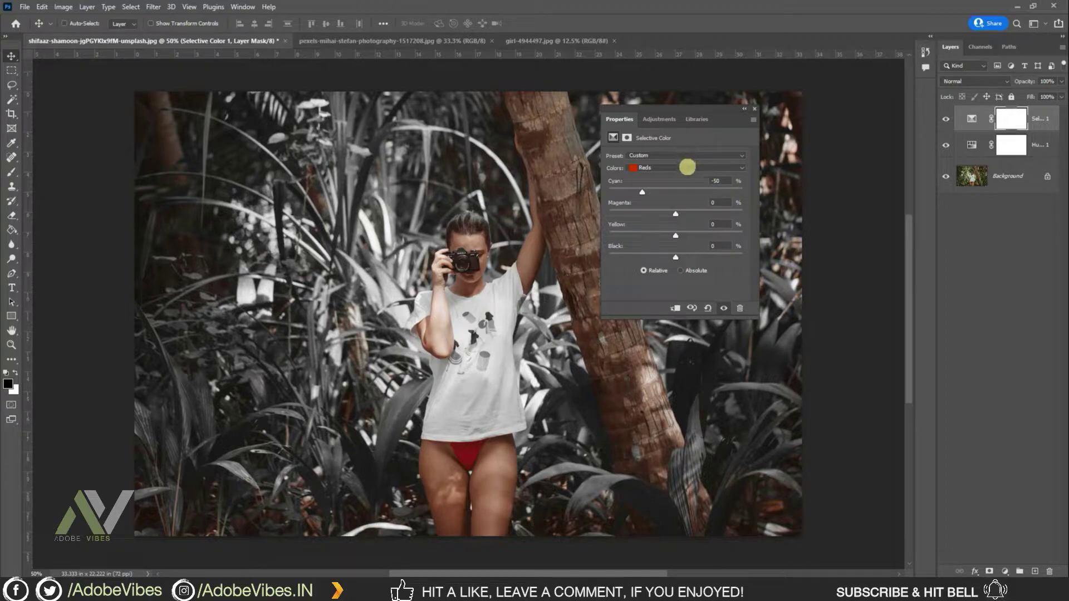
Step: Set the Yellows range to Cyan -100 and Yellow -100
left_click(687, 167)
left_click(665, 184)
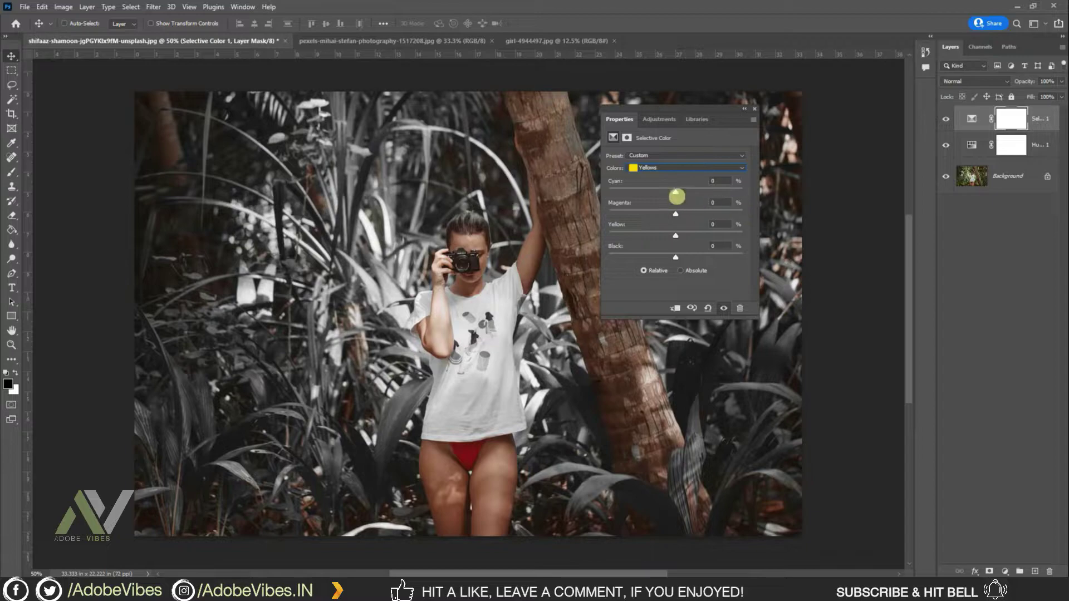
left_click_drag(675, 192, 594, 192)
left_click_drag(669, 234, 573, 235)
left_click(667, 166)
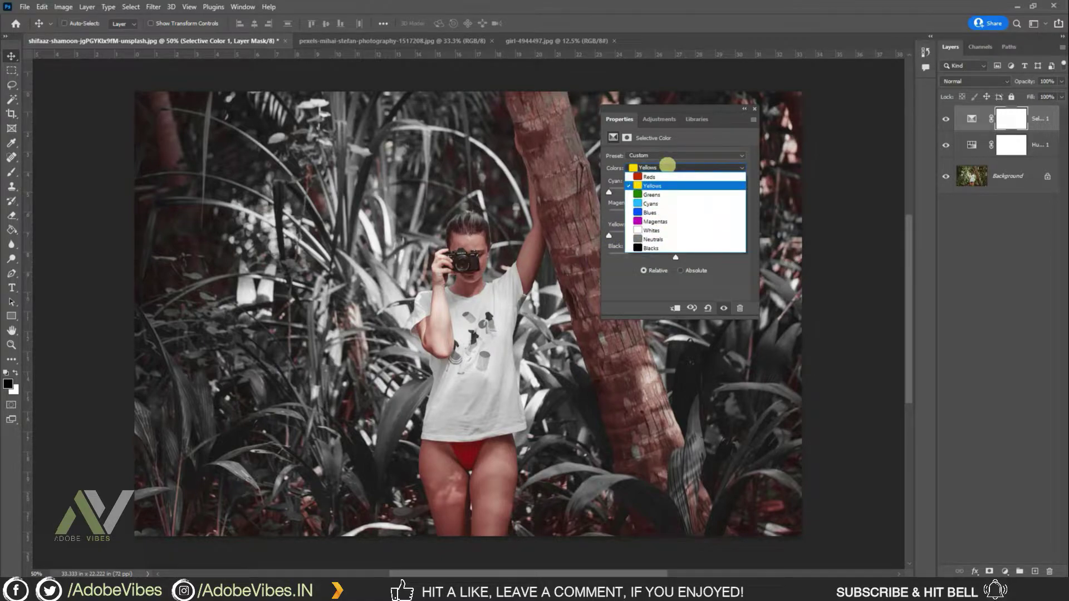
Step: Set the Selective Color Neutrals to Cyan +22 and Black +10
left_click(660, 239)
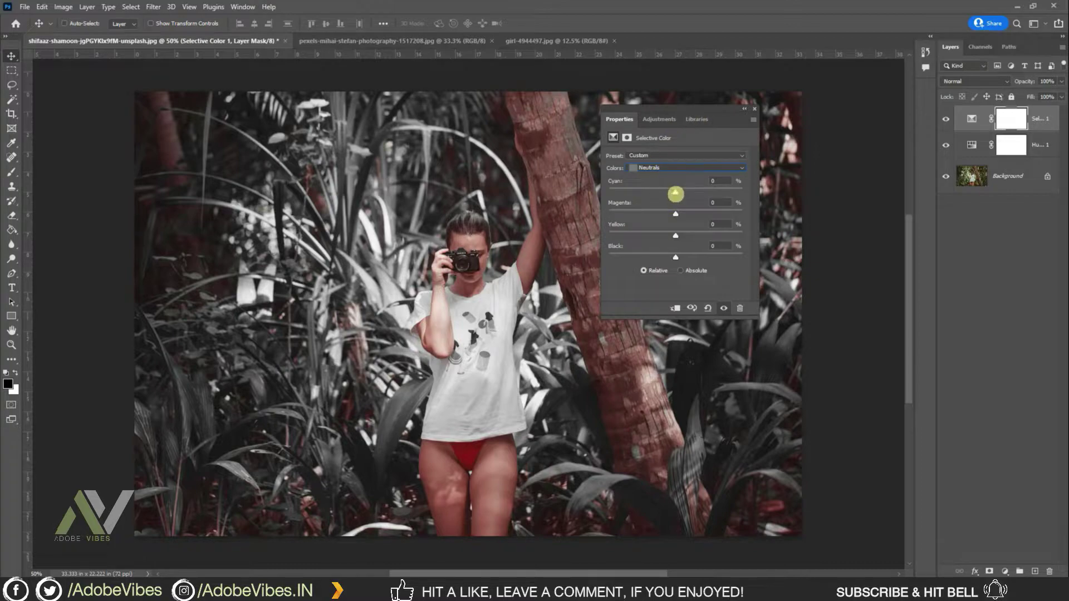
left_click_drag(675, 193, 681, 192)
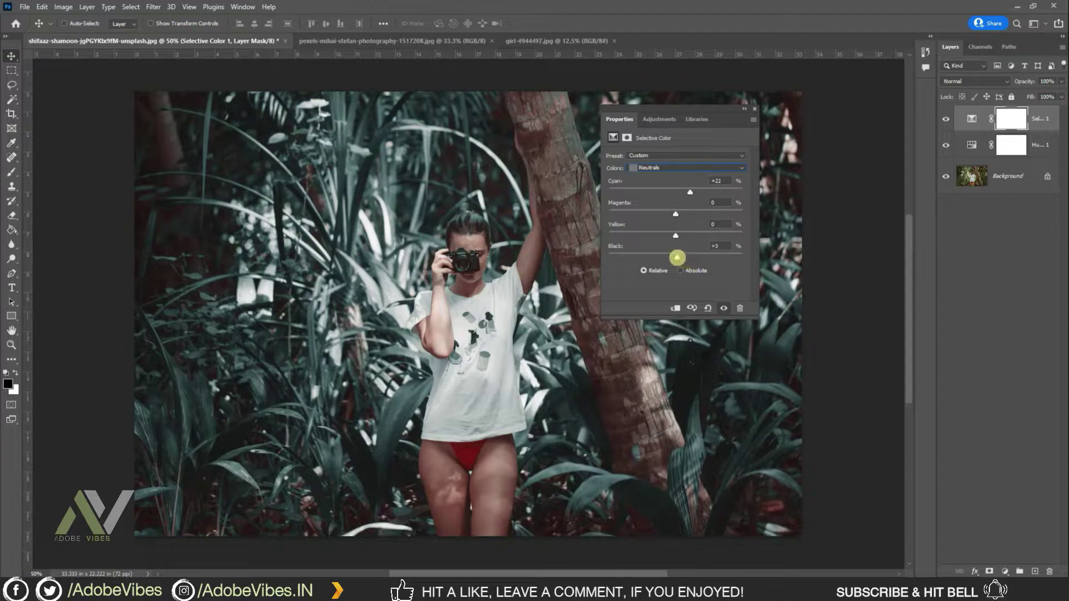
left_click_drag(678, 257, 682, 257)
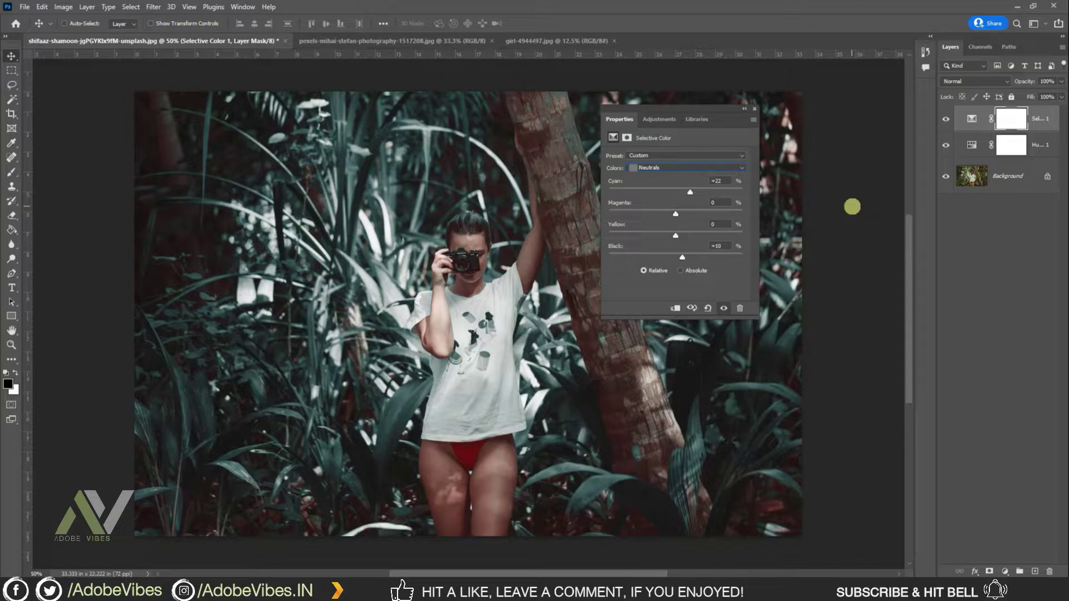
left_click(678, 164)
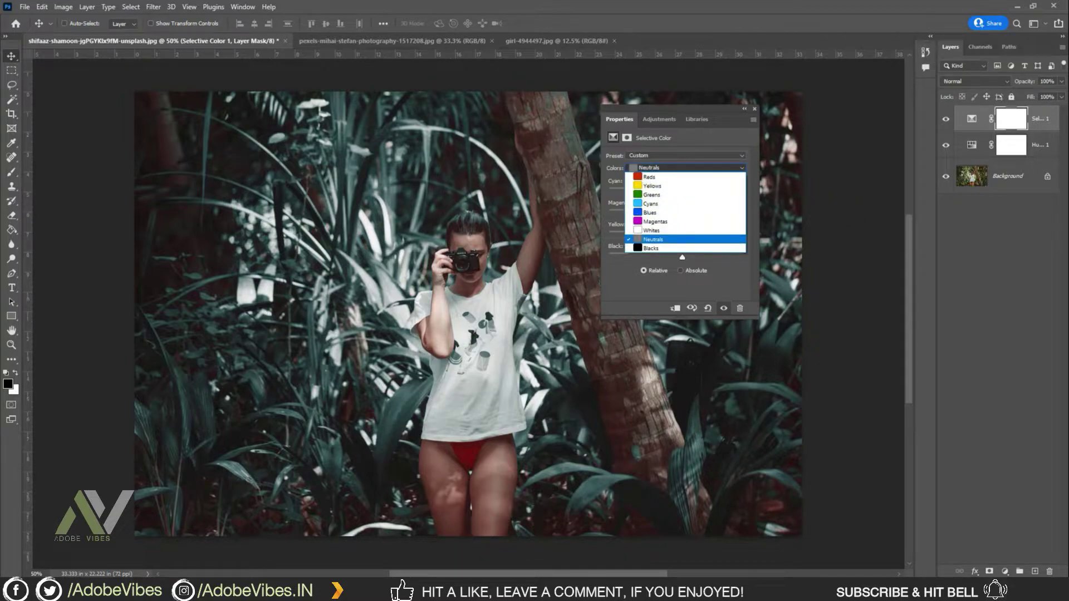
Step: Set the Blacks to +10 Cyan, Magenta, Yellow and Black, then close Selective Color
left_click(651, 248)
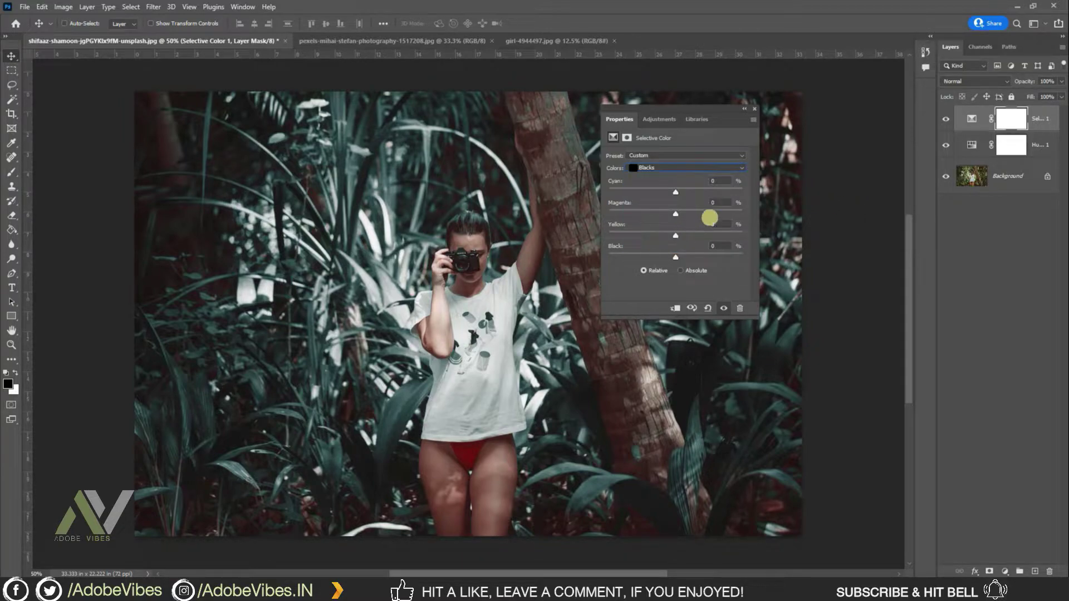
left_click(722, 180)
key("Tab")
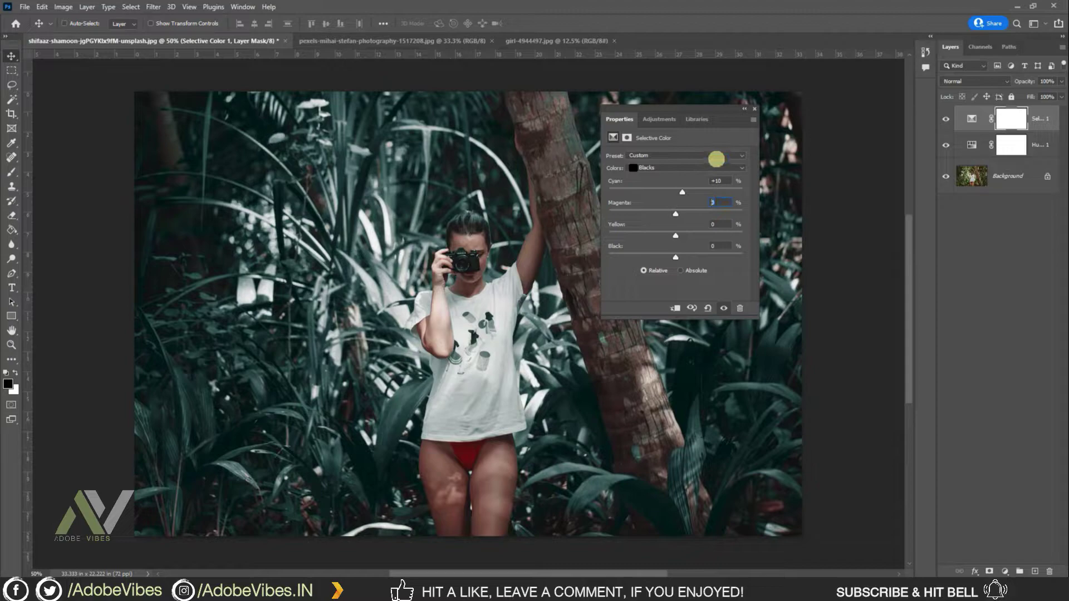
type("10")
key("Tab")
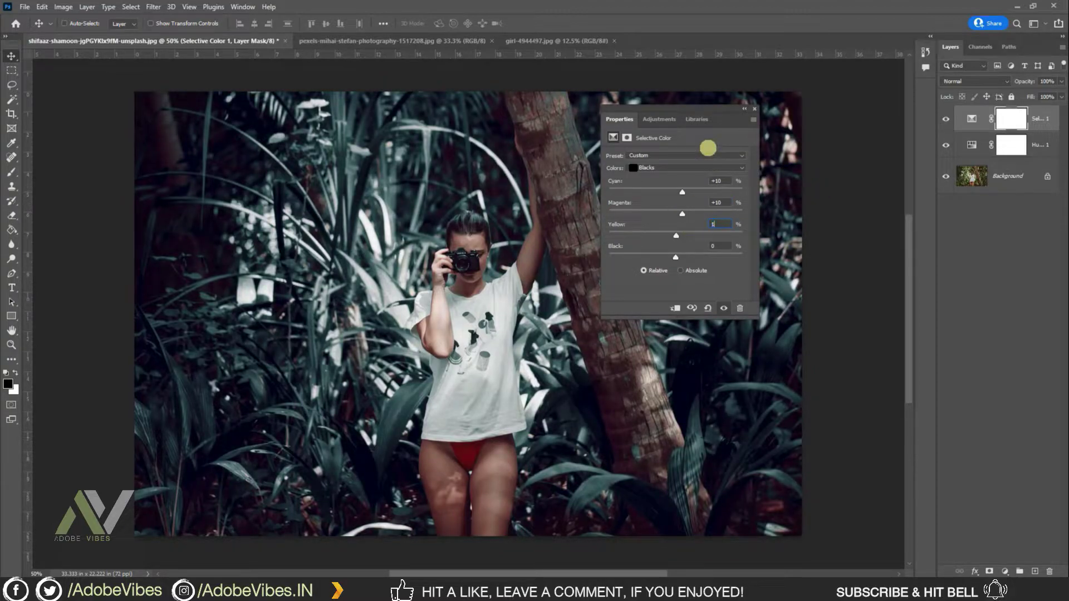
key("Tab")
type("10")
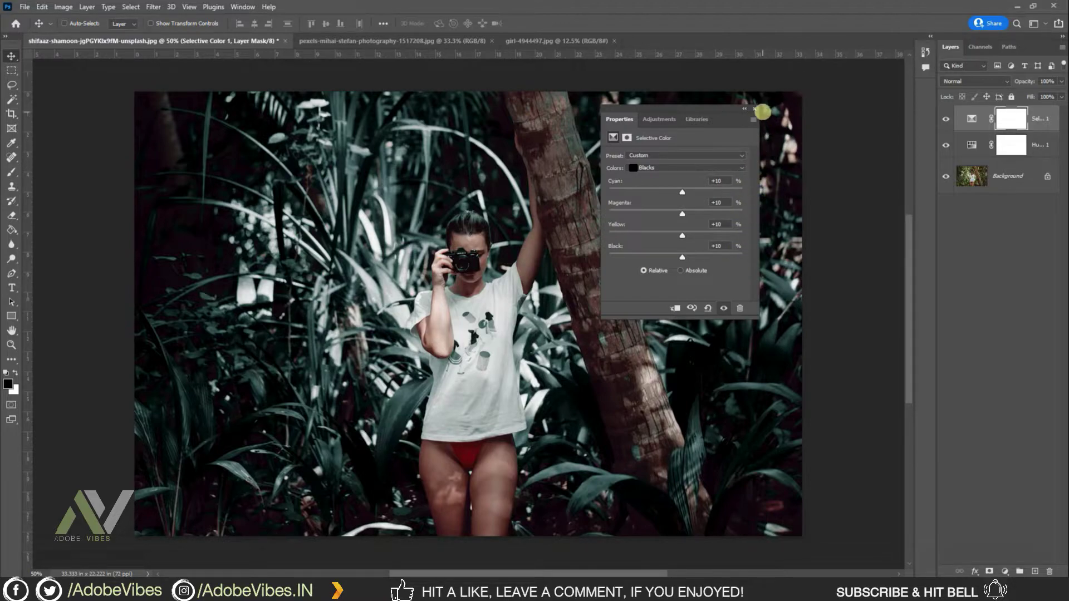
left_click(755, 109)
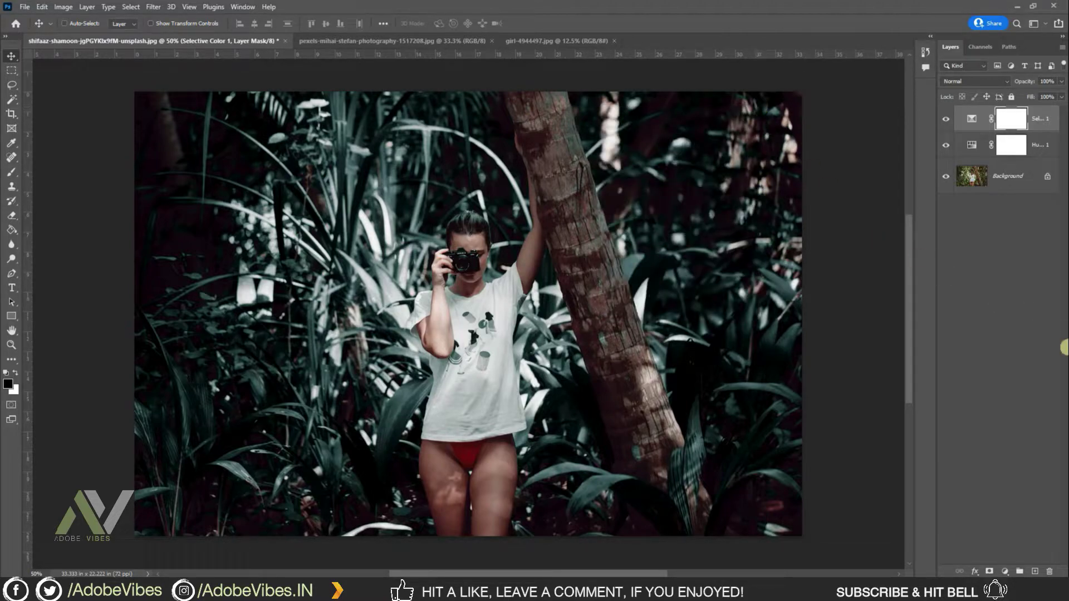
Step: Add a Curves layer that raises the black point and brightens midtones, then hide it to compare
left_click(1005, 572)
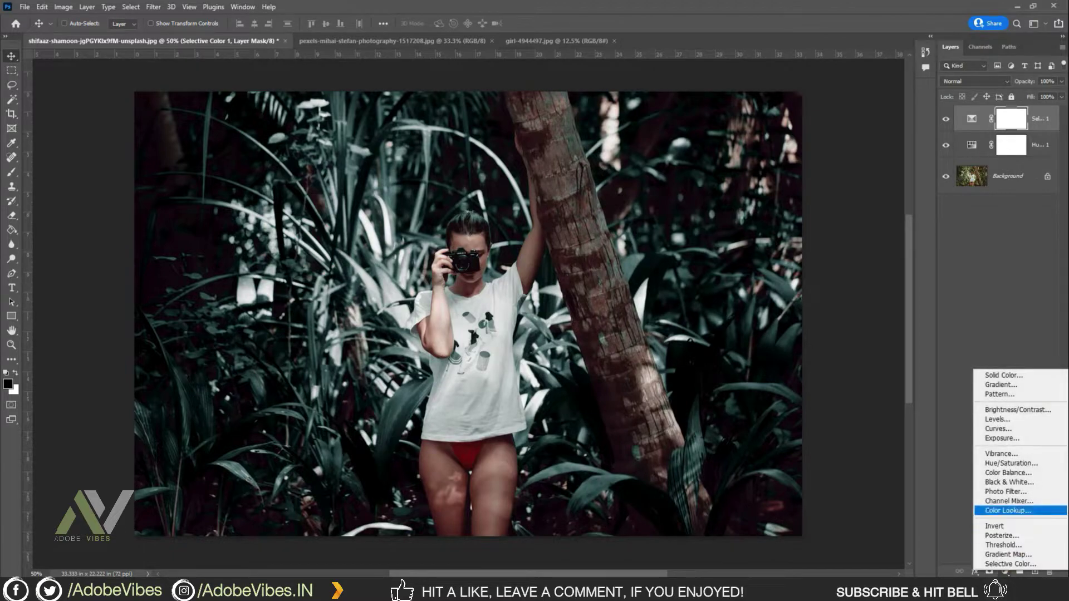
left_click(999, 429)
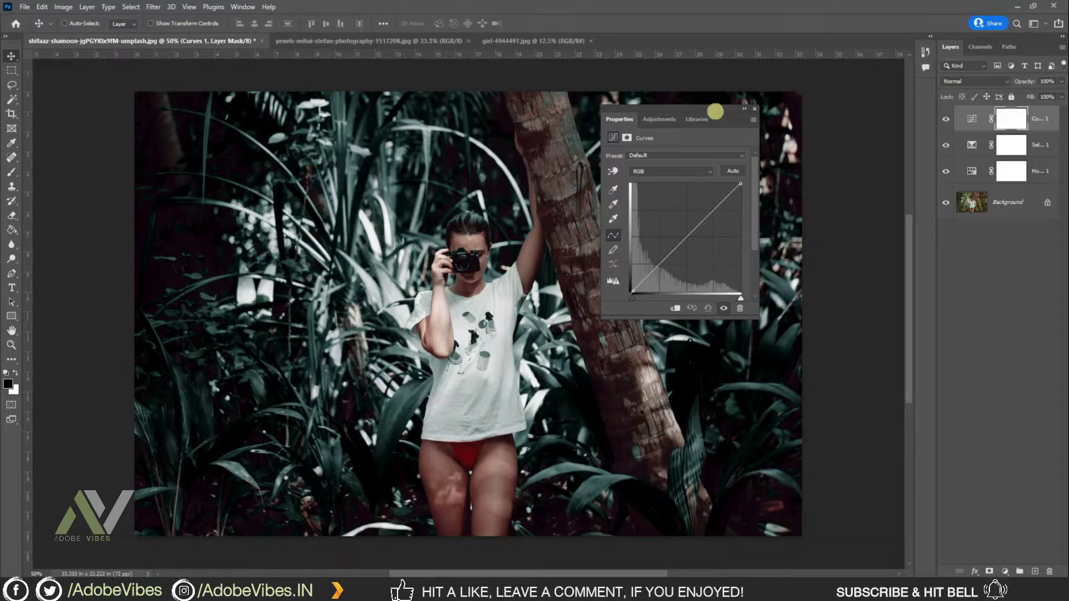
left_click_drag(698, 106, 669, 117)
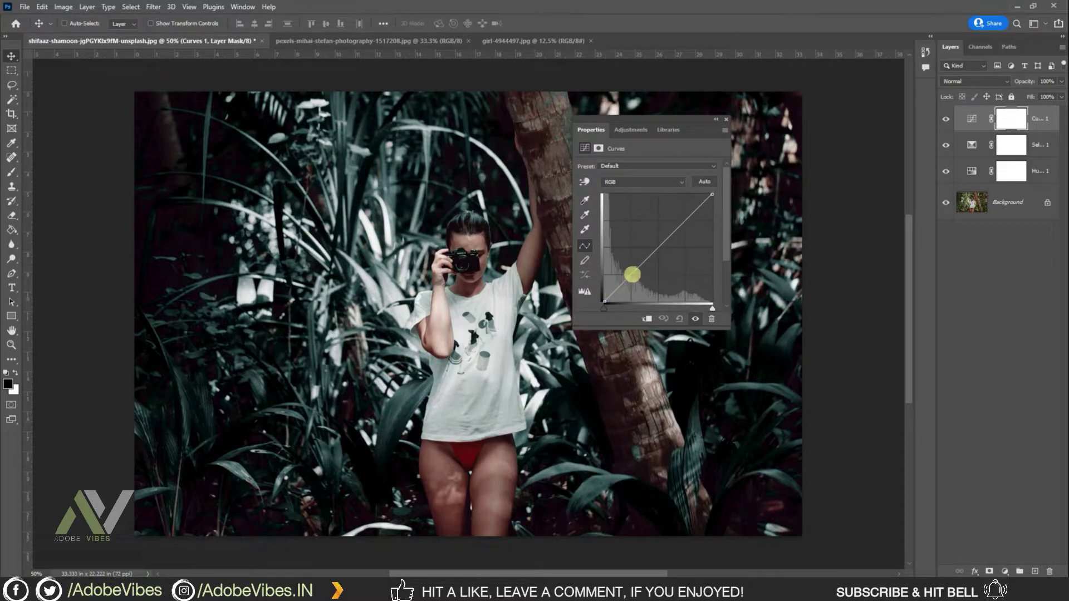
left_click(632, 273)
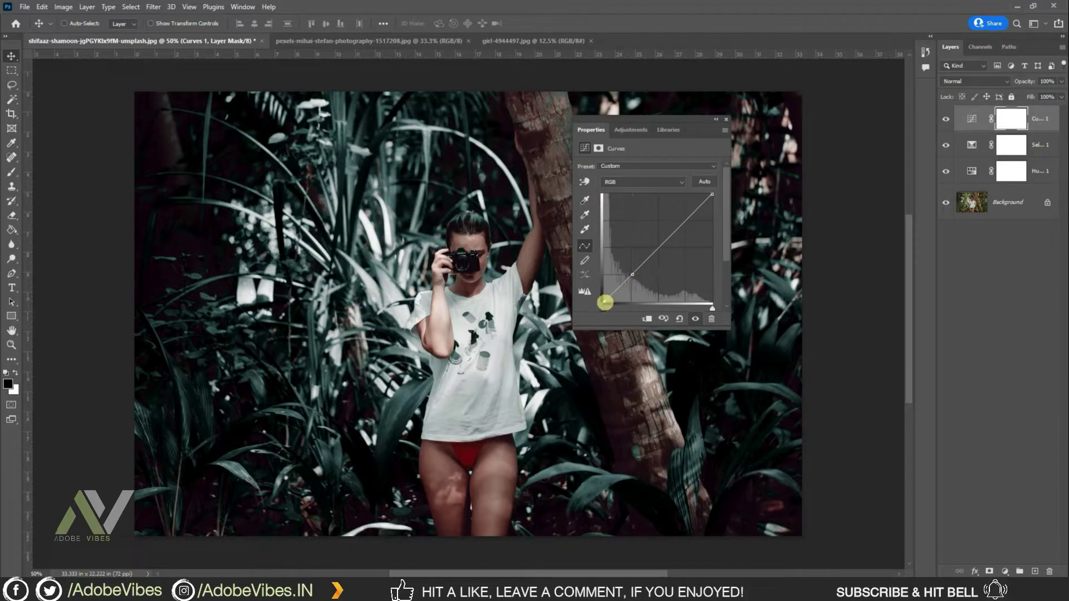
left_click_drag(603, 301, 602, 295)
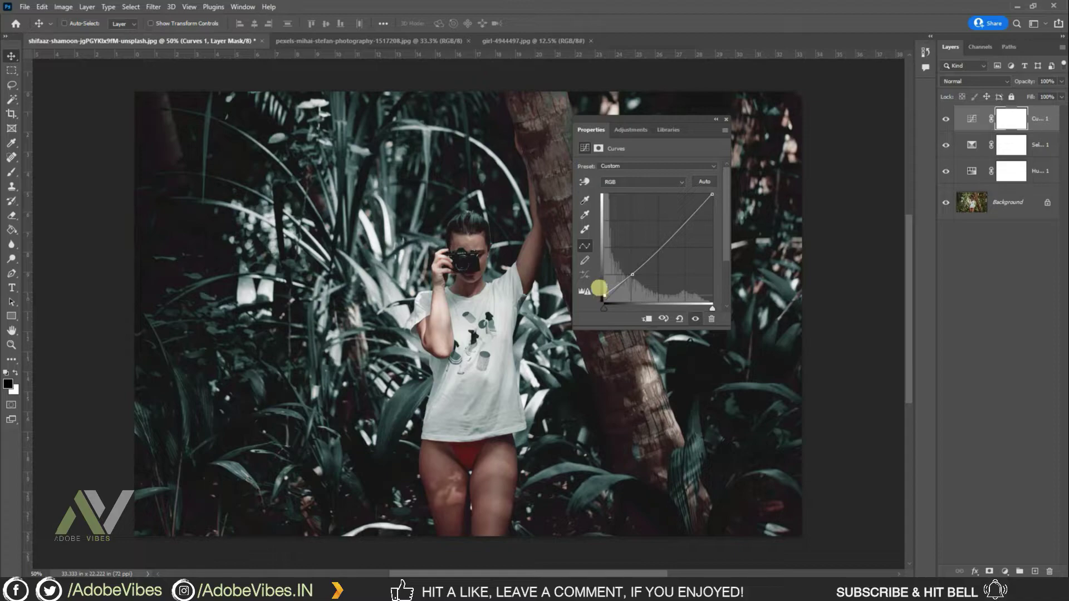
left_click_drag(604, 294, 602, 291)
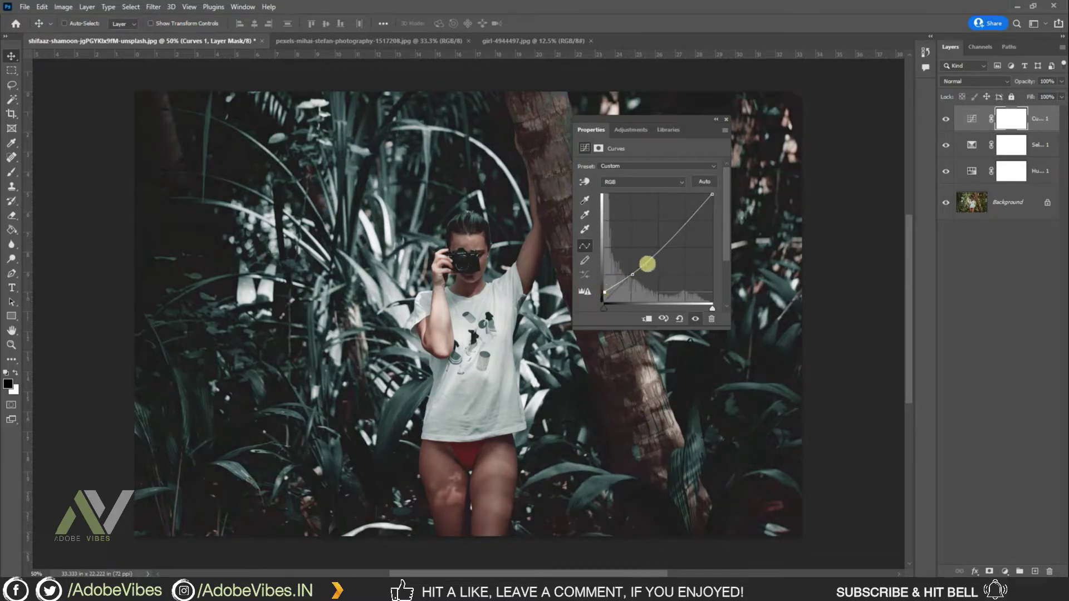
left_click_drag(659, 249, 665, 238)
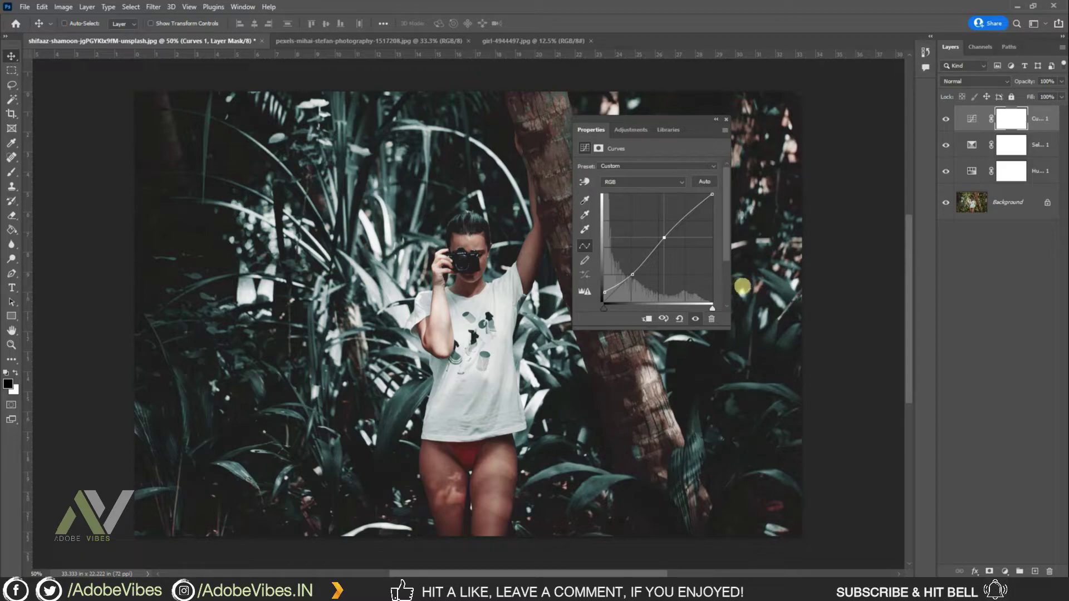
left_click(725, 119)
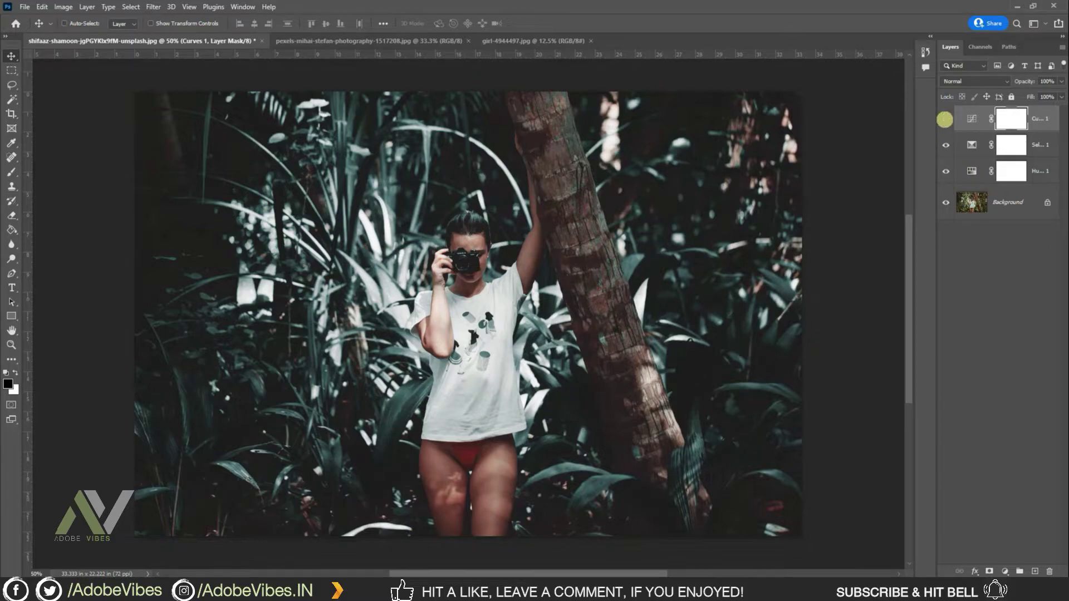
left_click(944, 119)
Step: Add a Levels layer with output levels 32 and 255 and midtones at 1.00
left_click(1004, 572)
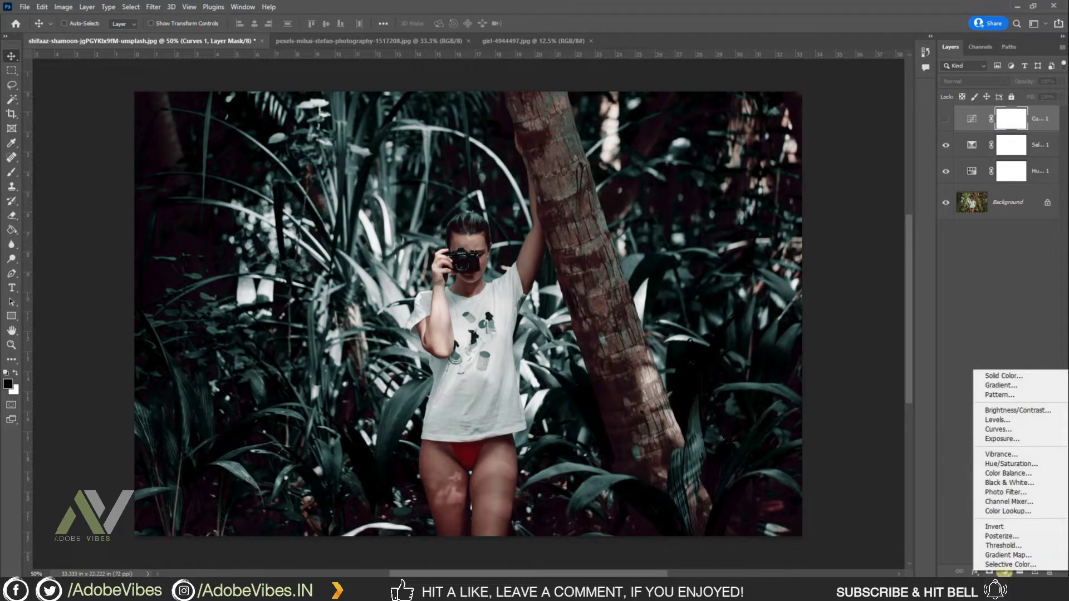
left_click(997, 420)
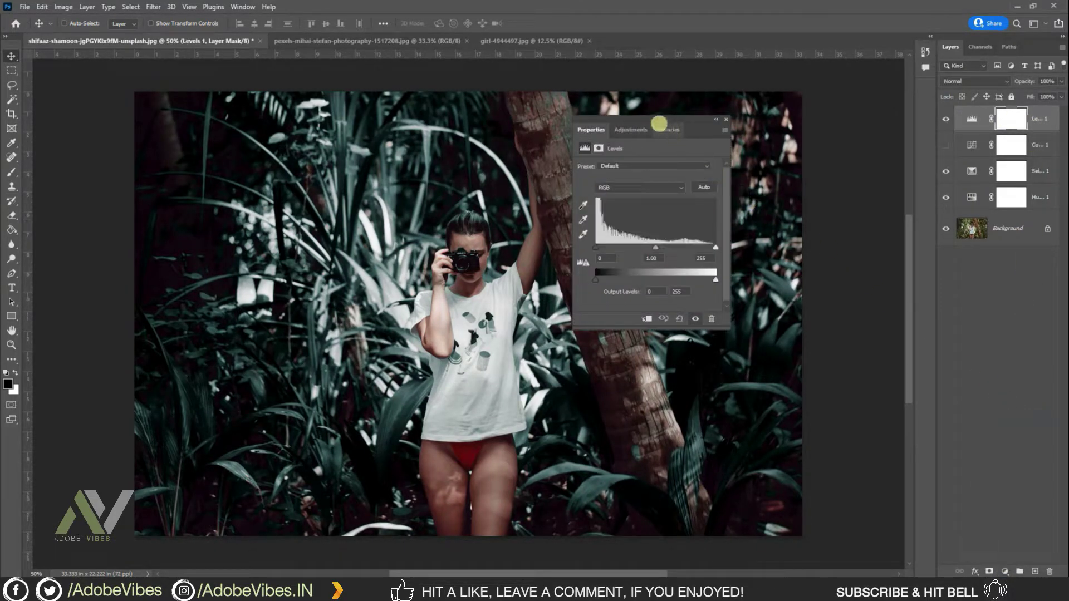
left_click_drag(652, 123, 756, 125)
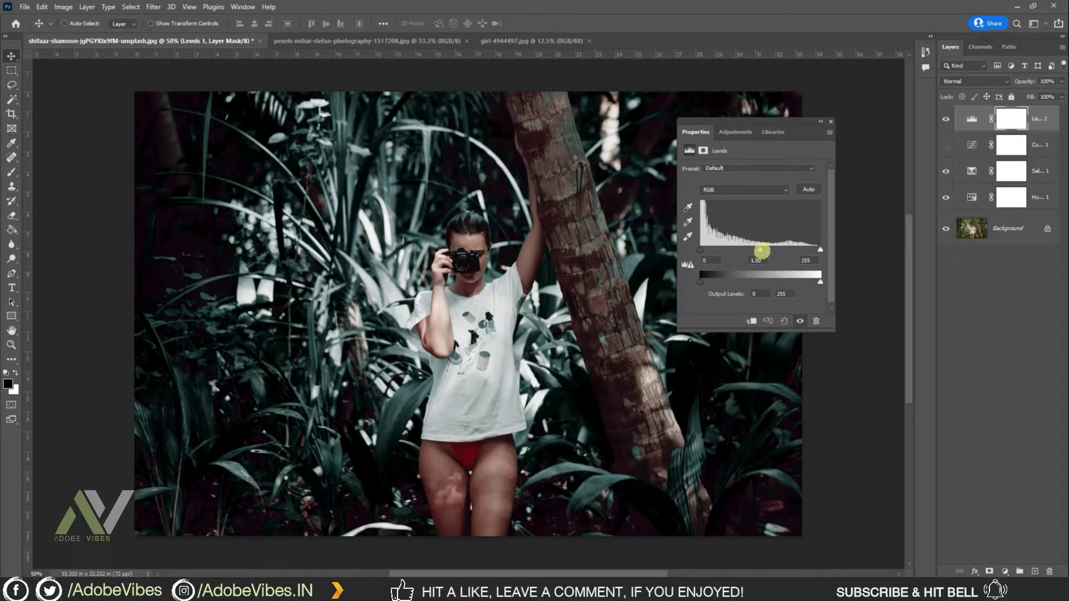
left_click_drag(761, 250, 700, 250)
left_click_drag(817, 250, 823, 282)
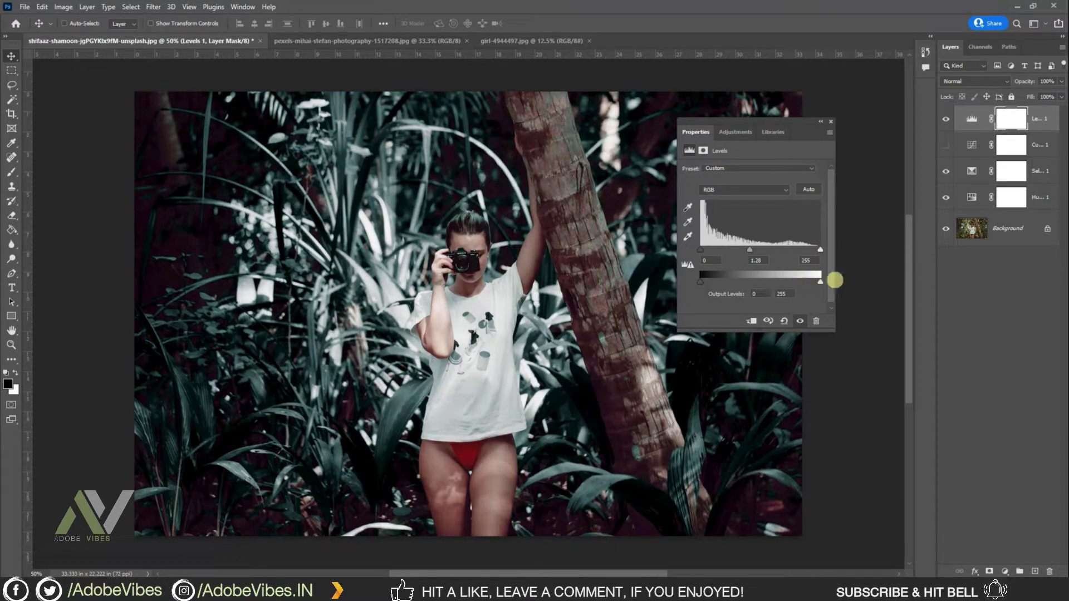
left_click_drag(701, 282, 715, 281)
left_click_drag(750, 250, 759, 248)
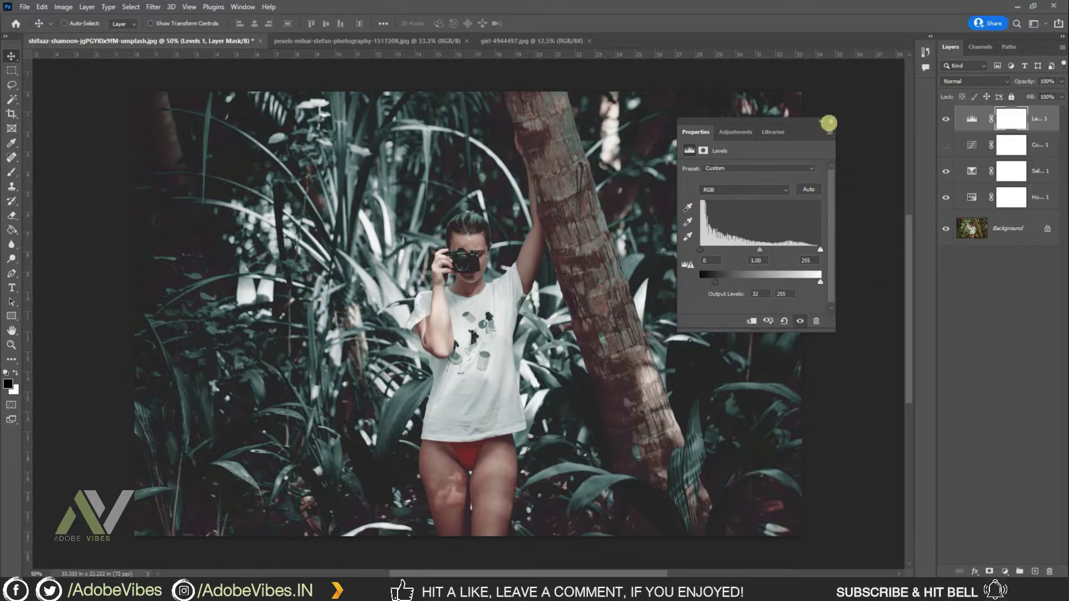
Step: Close the Levels settings and toggle Curves and Levels visibility to compare their effect
left_click(830, 121)
left_click(945, 145)
left_click(945, 119)
left_click(945, 119)
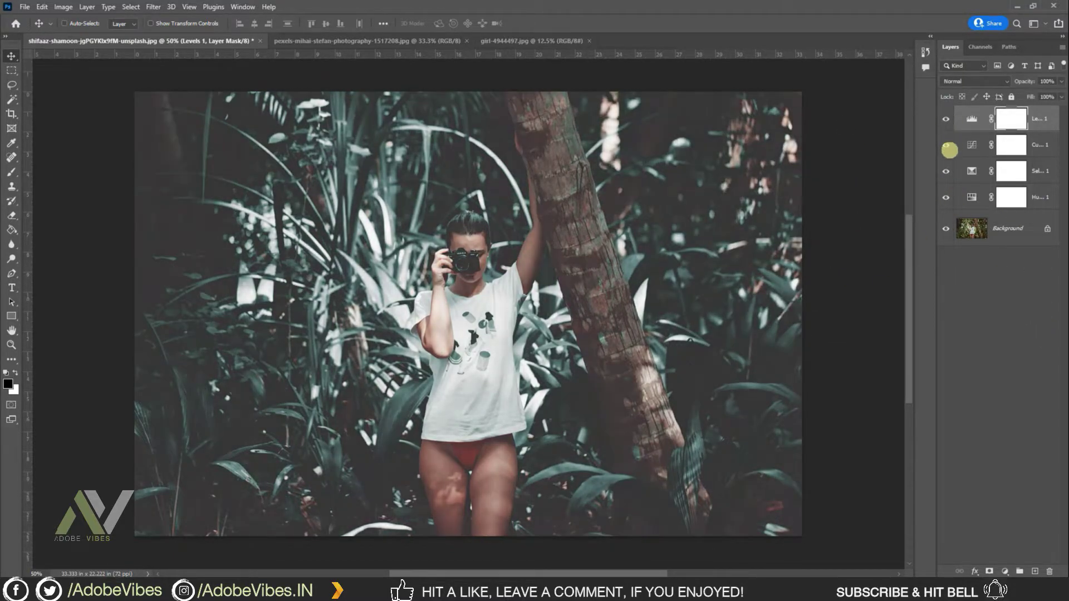
left_click(946, 145)
left_click(946, 144)
left_click(946, 119)
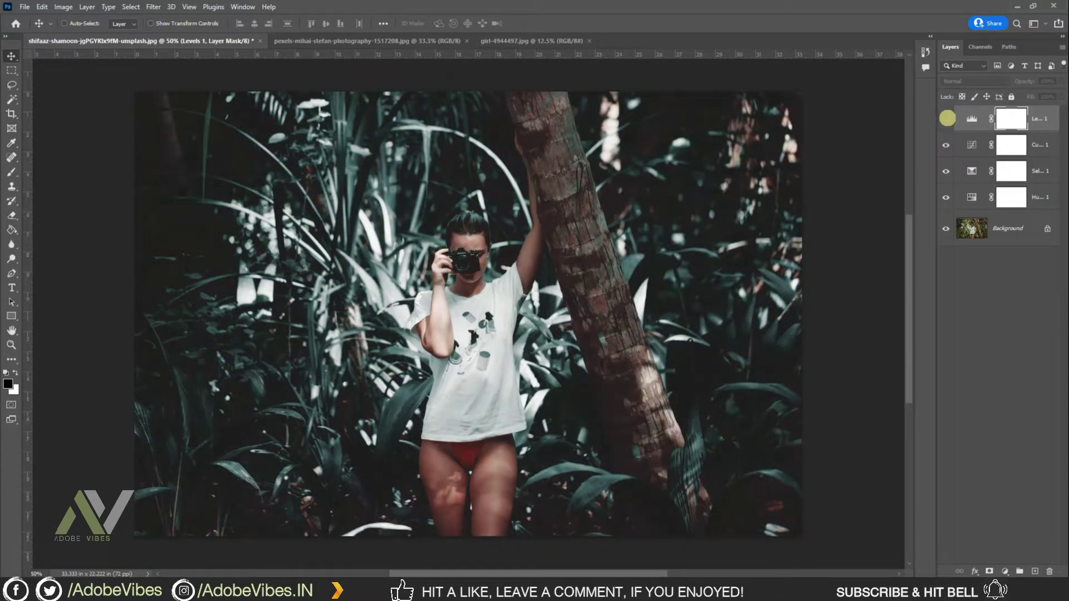
left_click(945, 145)
left_click(947, 118)
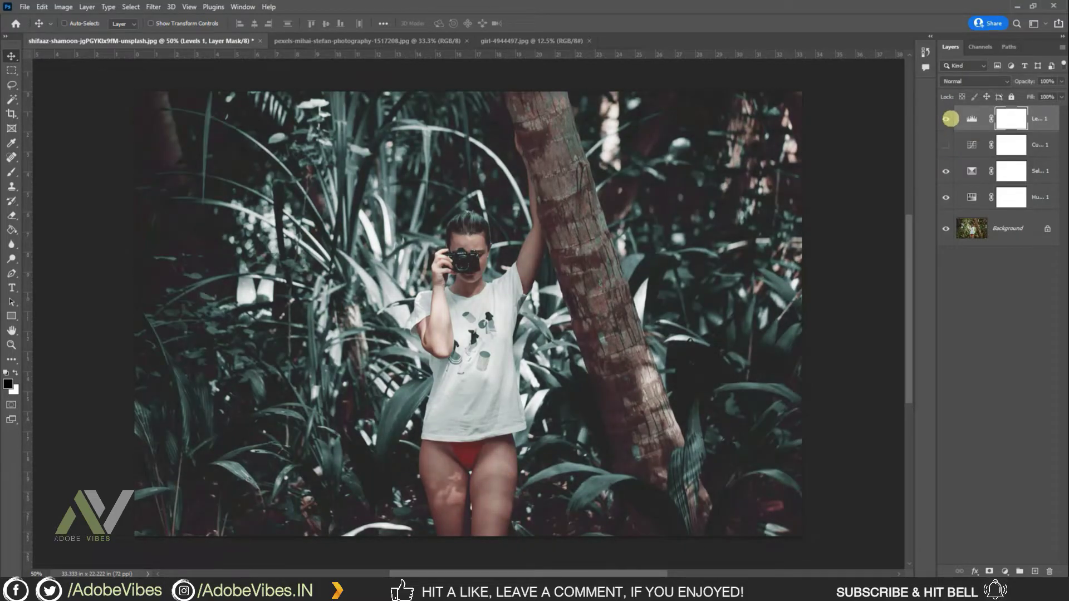
left_click(947, 119)
left_click(945, 145)
Step: Group the four adjustment layers with Ctrl+G and name the group 'Cyan & Orange'
left_click(1042, 150)
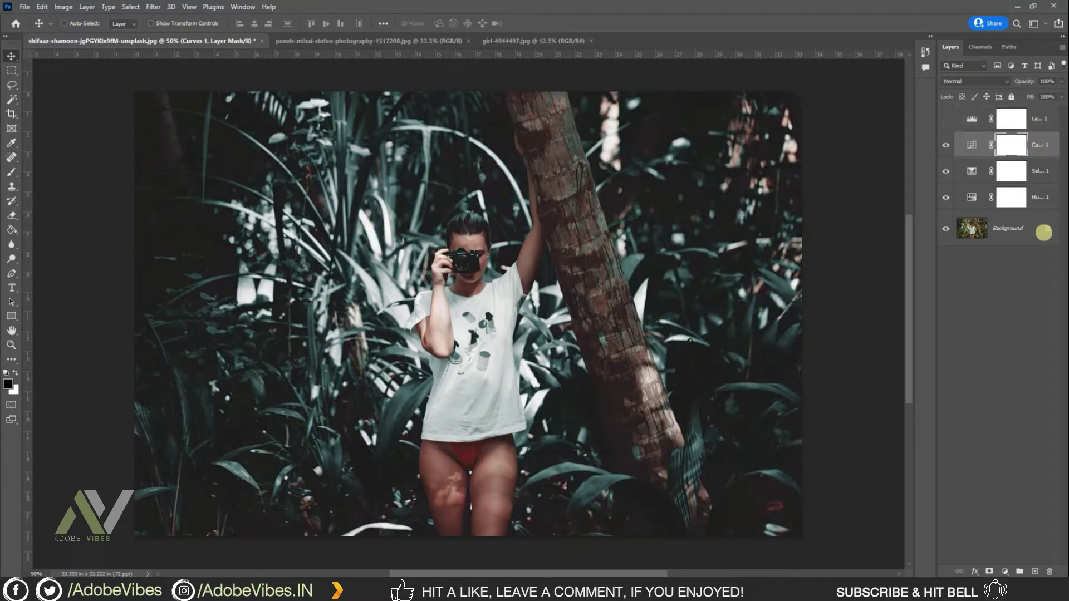
left_click(1030, 200)
left_click(1045, 116, "shift")
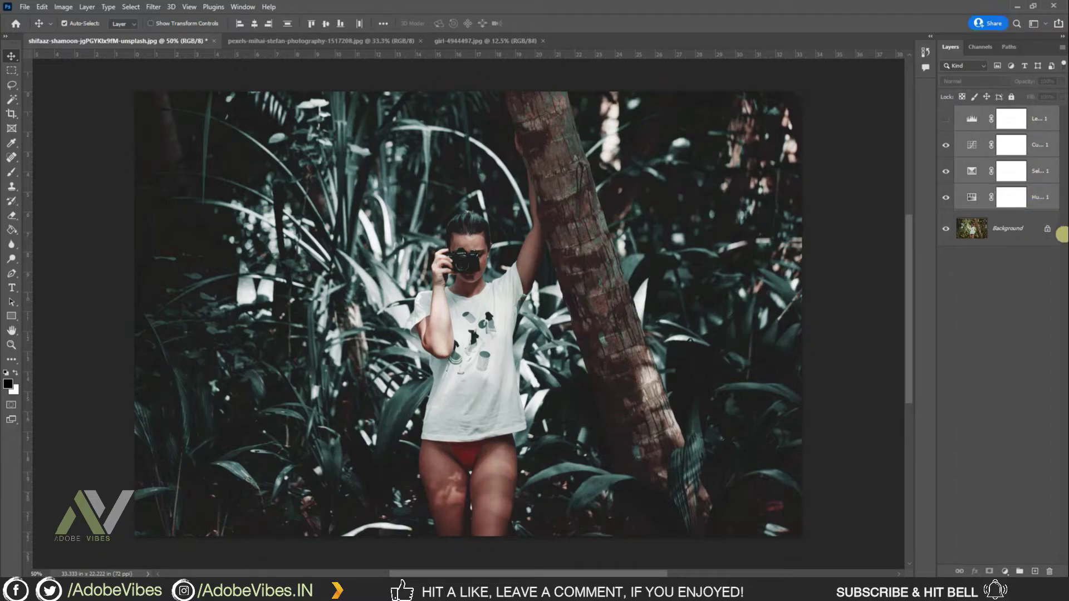
key("ctrl+g")
double_click(986, 112)
type("Cyan & Orange")
key("Return")
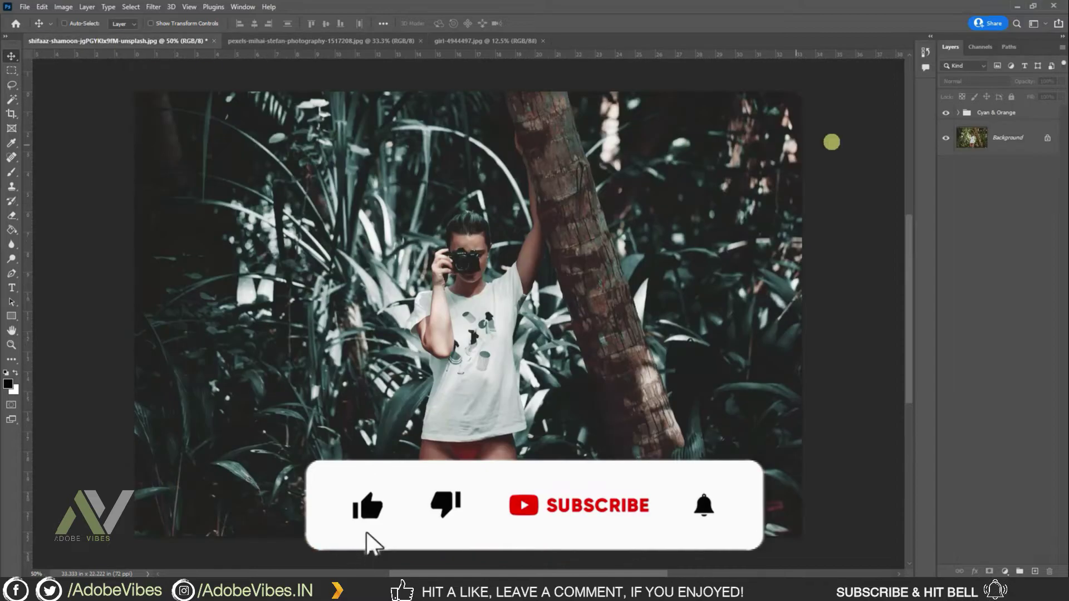
Step: Drag the Cyan & Orange group onto the forest portrait to copy the grade
left_click(993, 110)
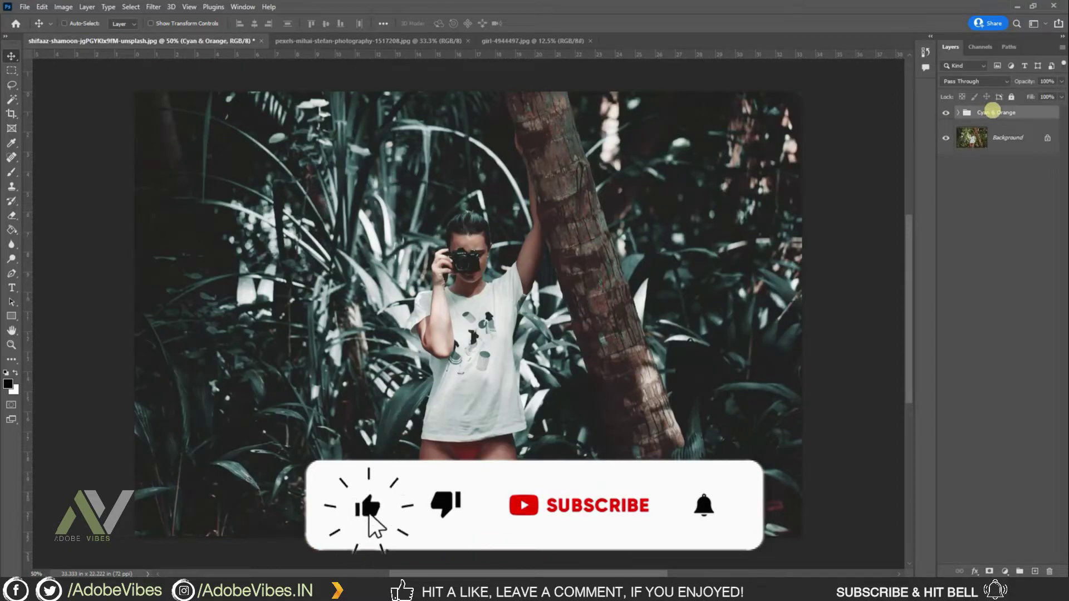
left_click_drag(992, 110, 682, 188)
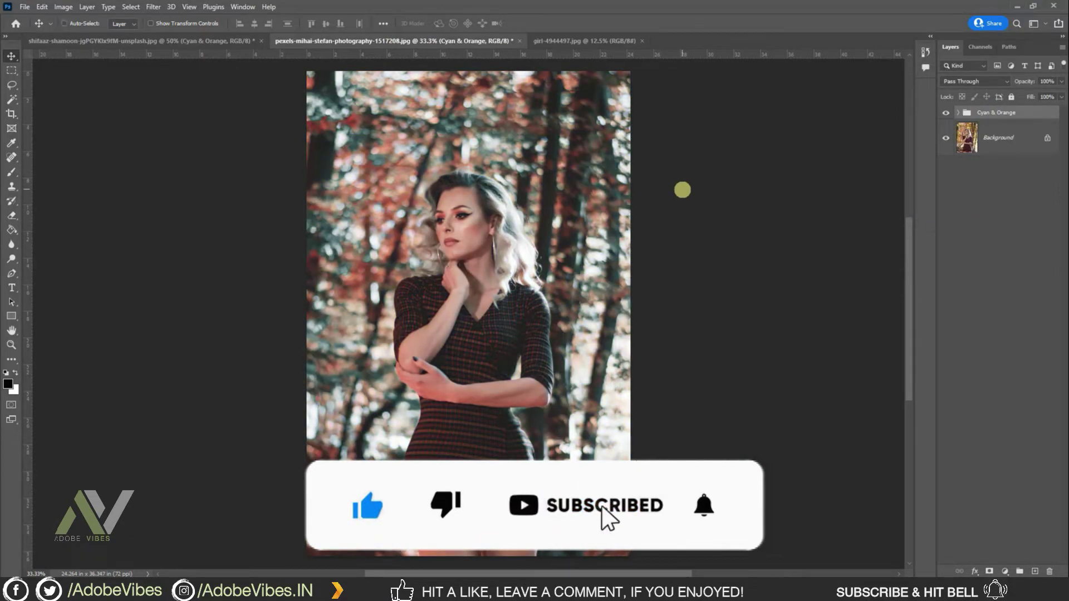
key("ctrl+plus")
scroll(718, 192, "up", 3)
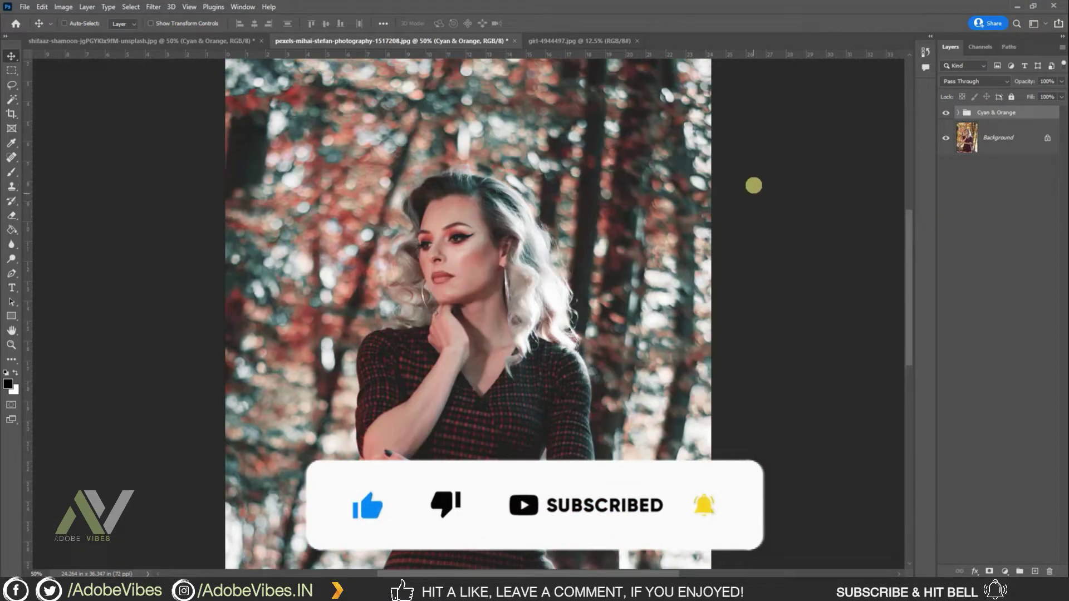
Step: Review the palm-leaf and forest portraits, then hide the group on the jungle photo
left_click(578, 41)
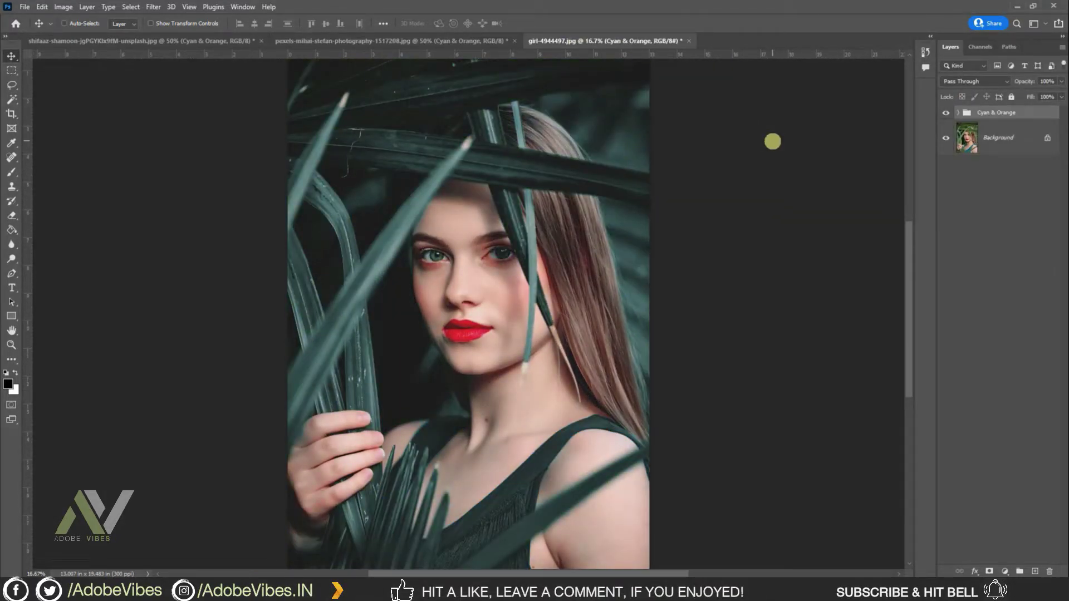
key("ctrl+minus")
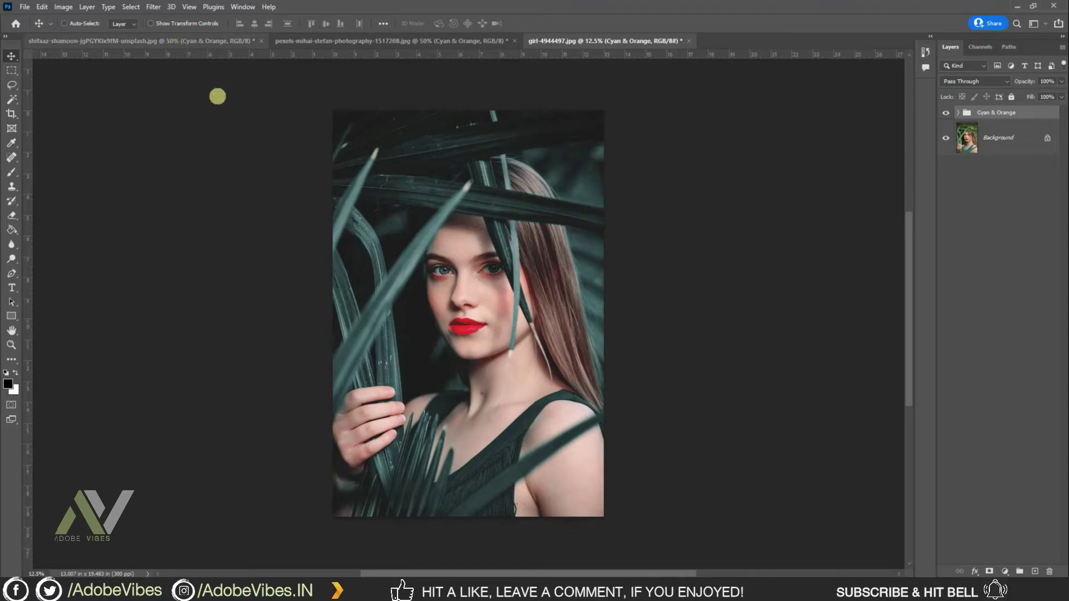
left_click(308, 41)
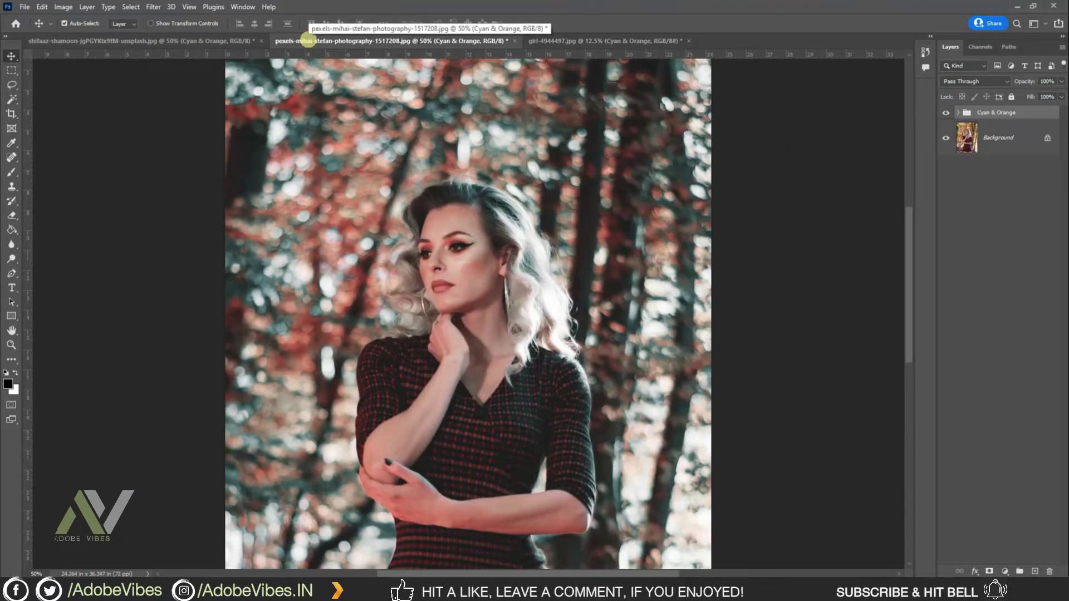
key("ctrl+0")
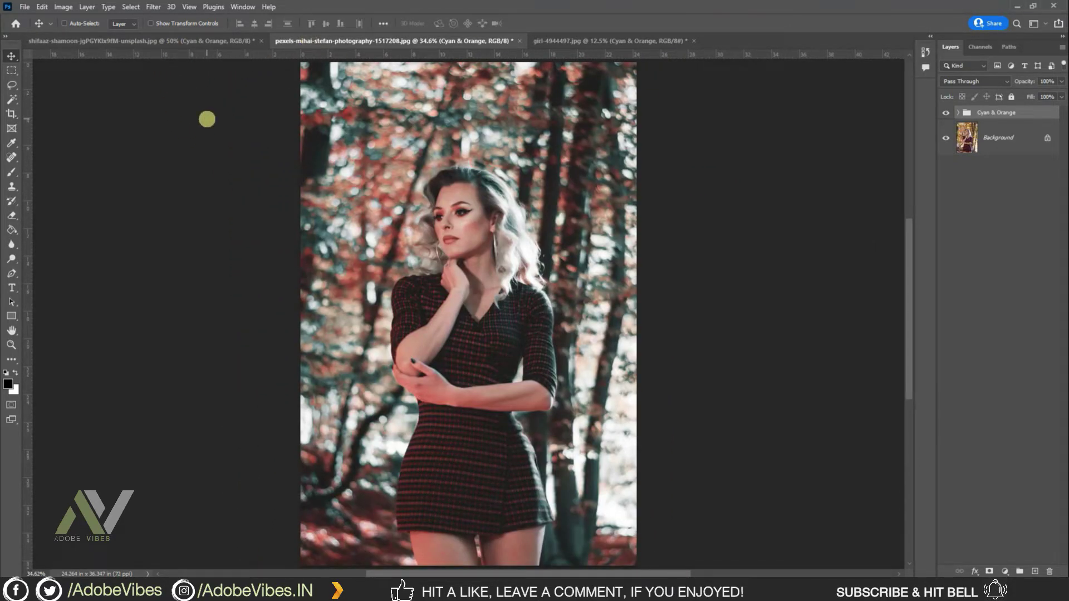
left_click(177, 39)
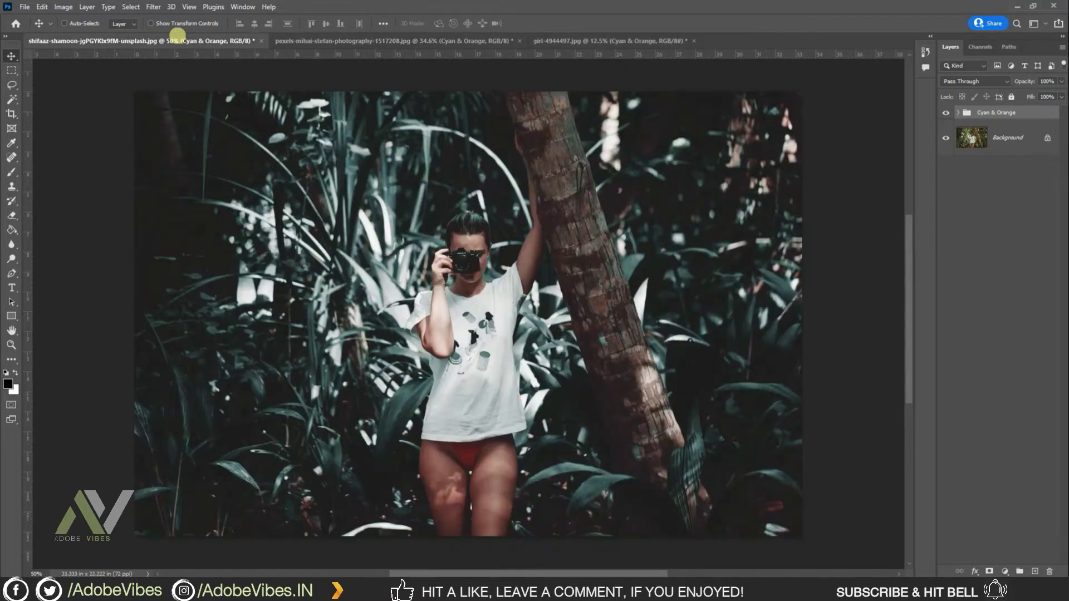
left_click(947, 113)
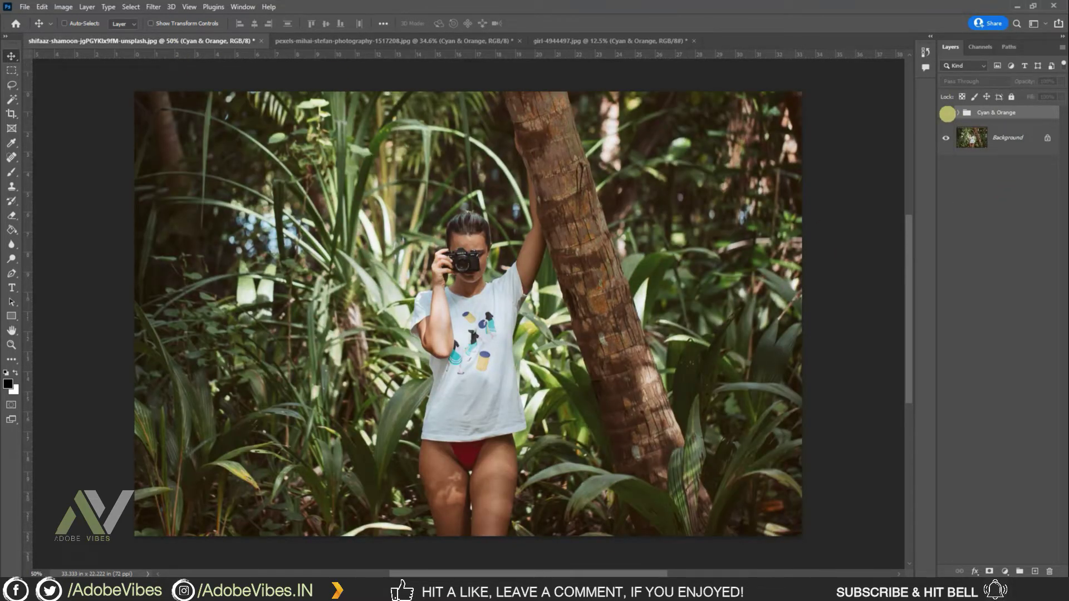